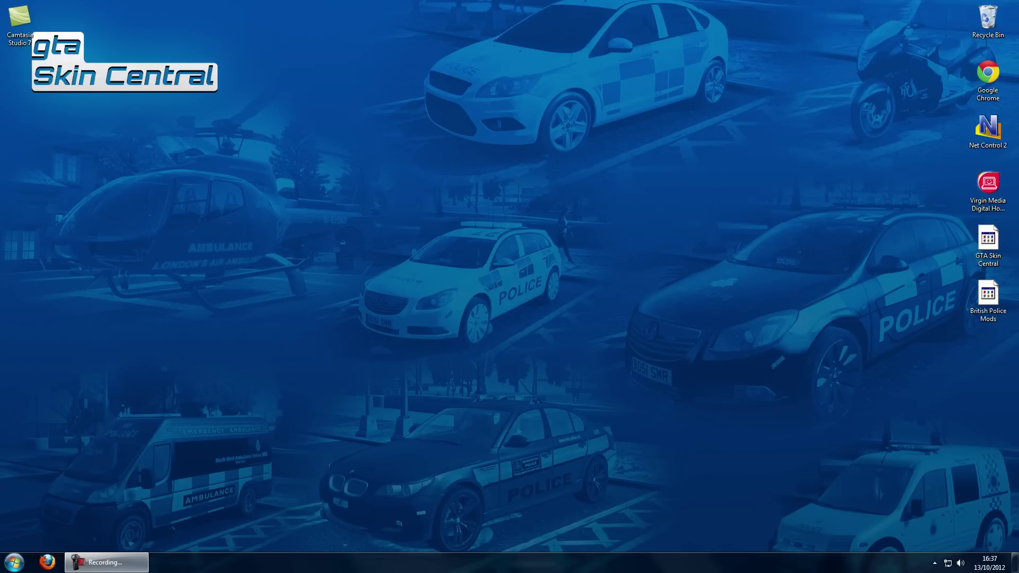
Go through the Start menu's Documents library to the SparkIV folder
click(14, 562)
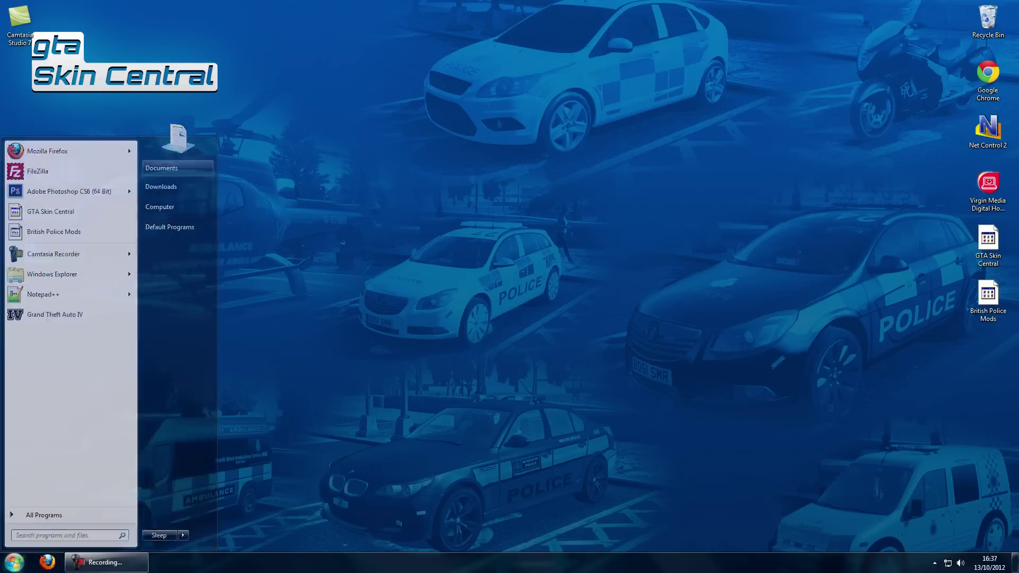
click(161, 167)
click(38, 113)
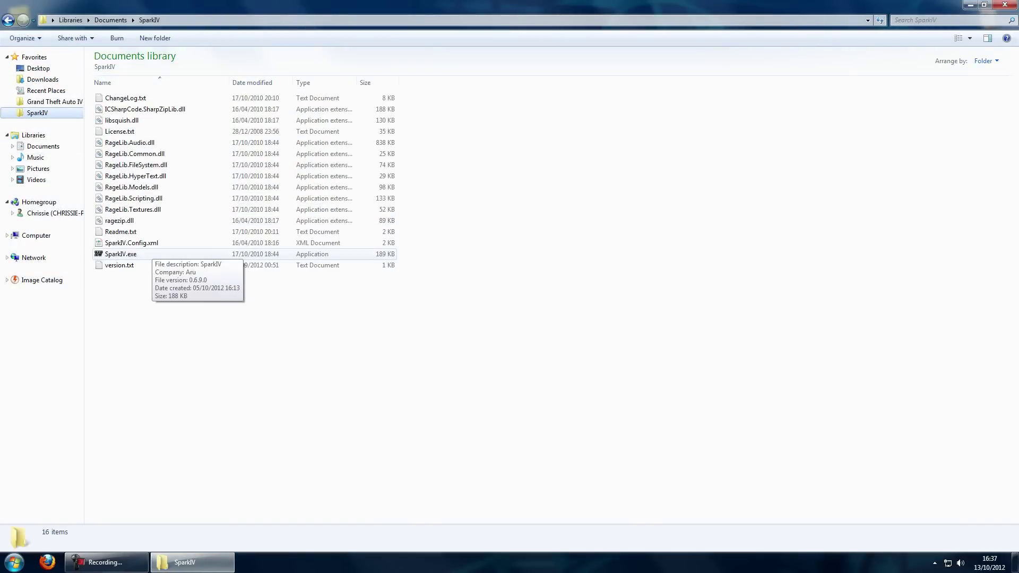
Launch SparkIV.exe, load the GTA IV directory, and edit vehicles.img from pc/models/cdimages
double_click(121, 254)
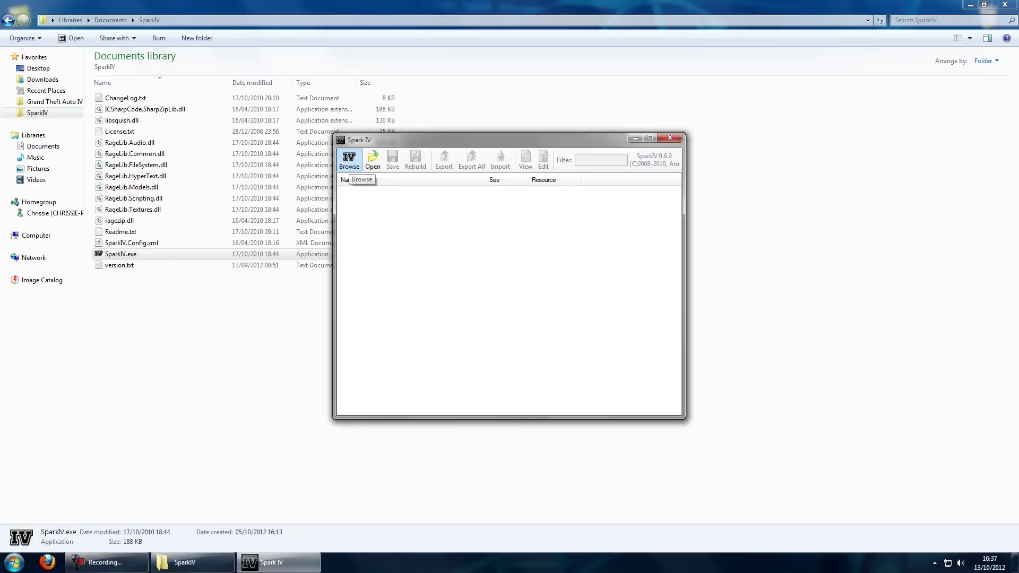
click(350, 163)
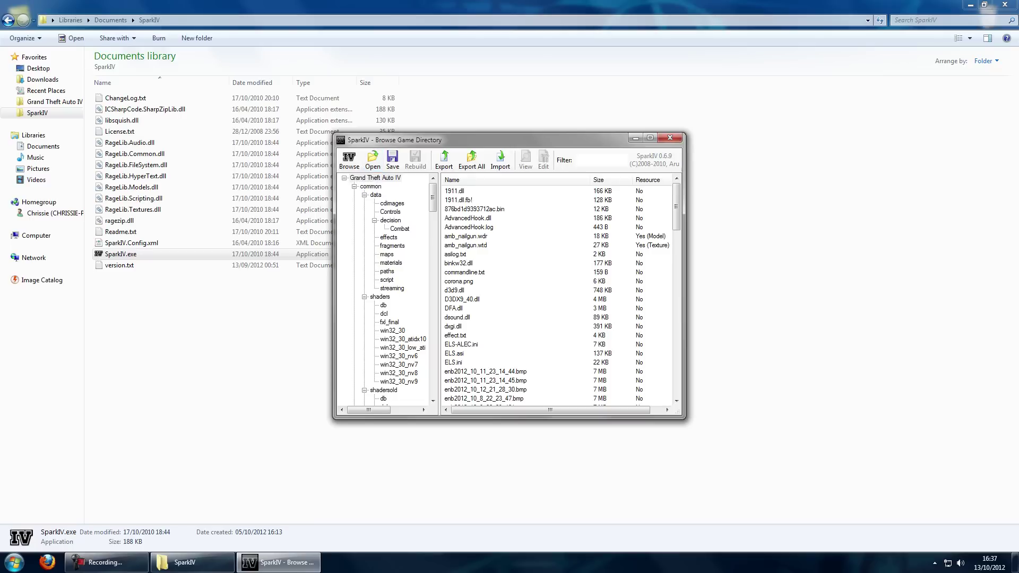
scroll(385, 289, down, 10)
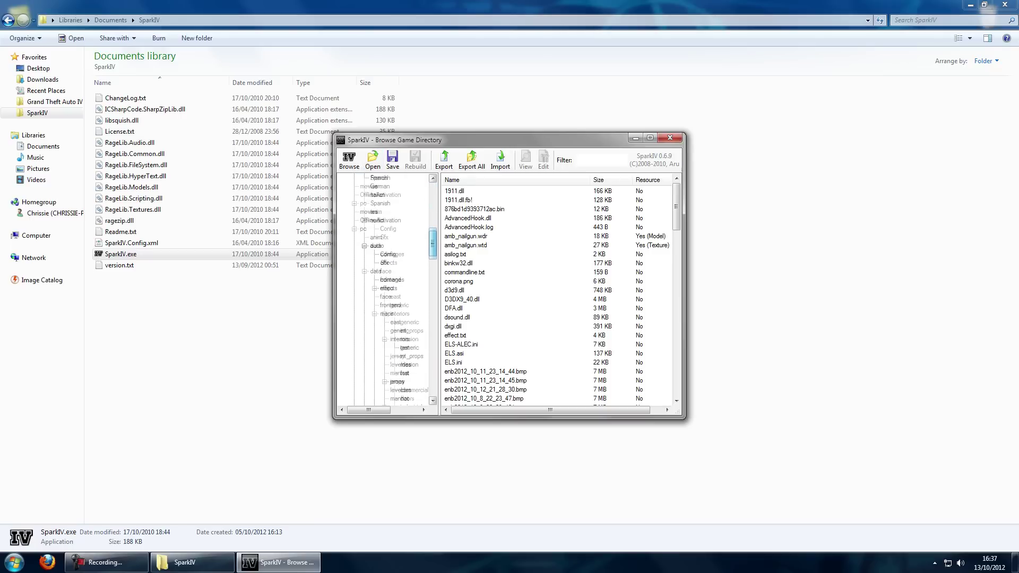
click(363, 195)
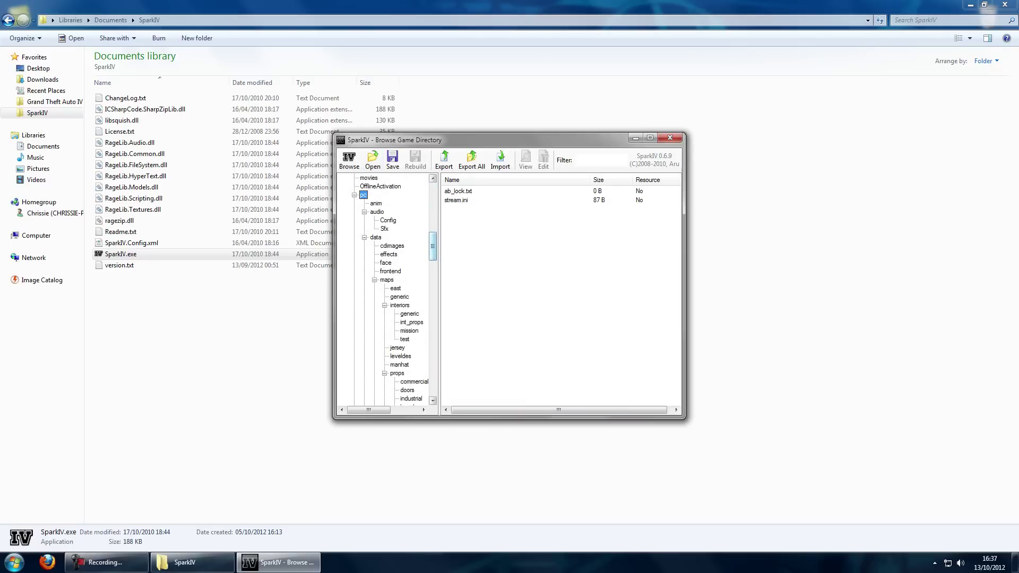
scroll(385, 290, down, 15)
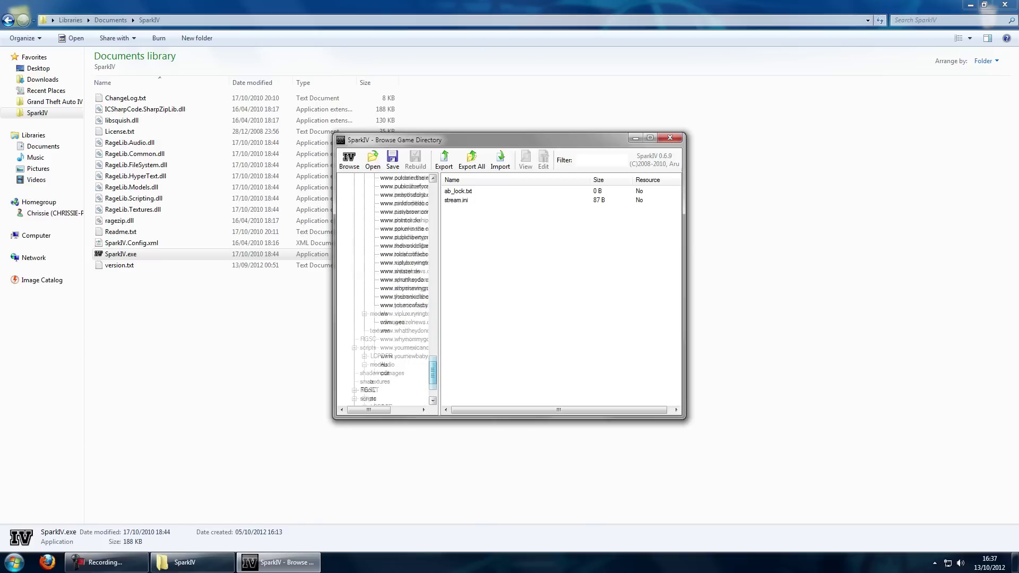
click(379, 288)
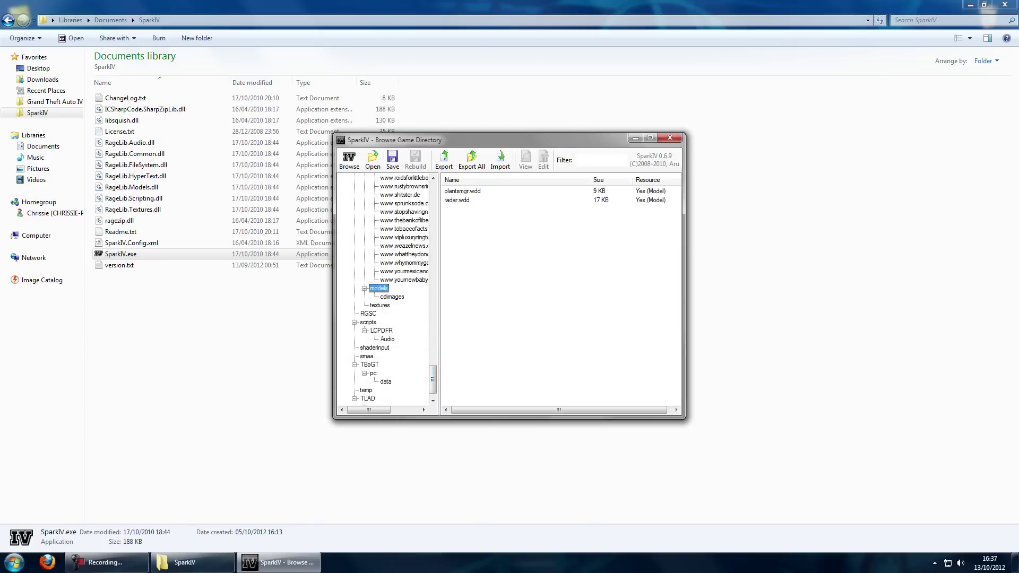
click(393, 297)
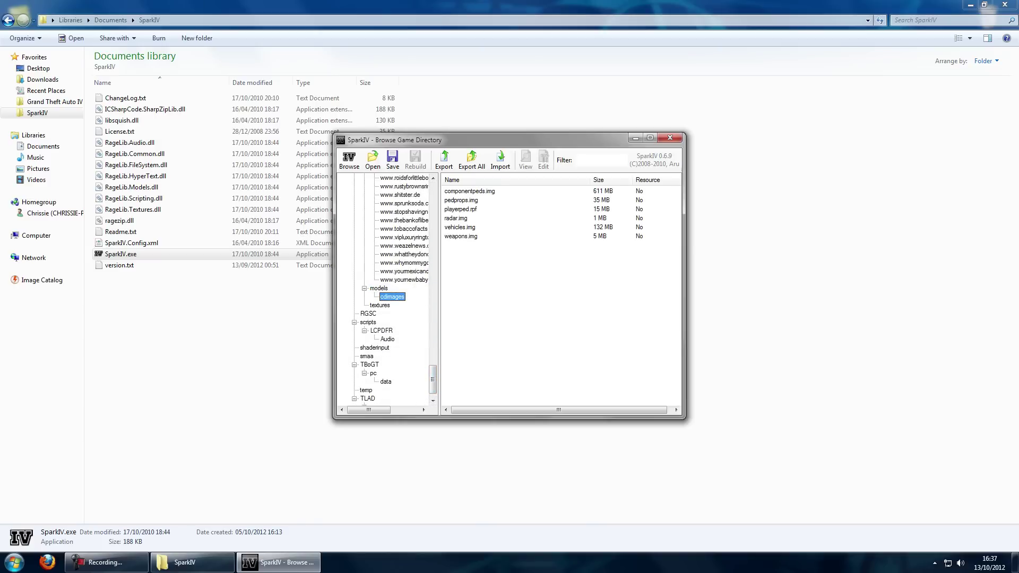
click(460, 227)
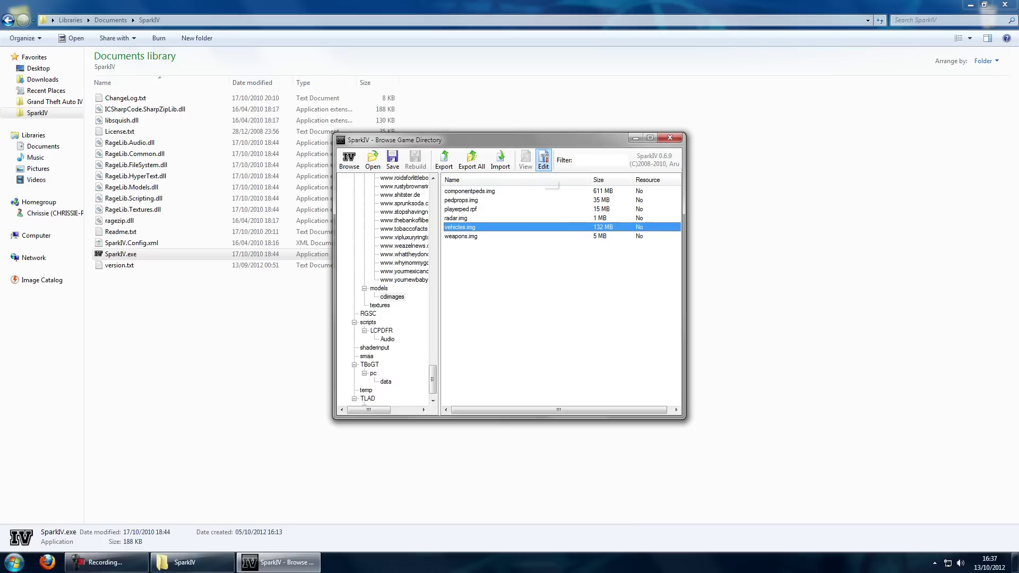
click(544, 163)
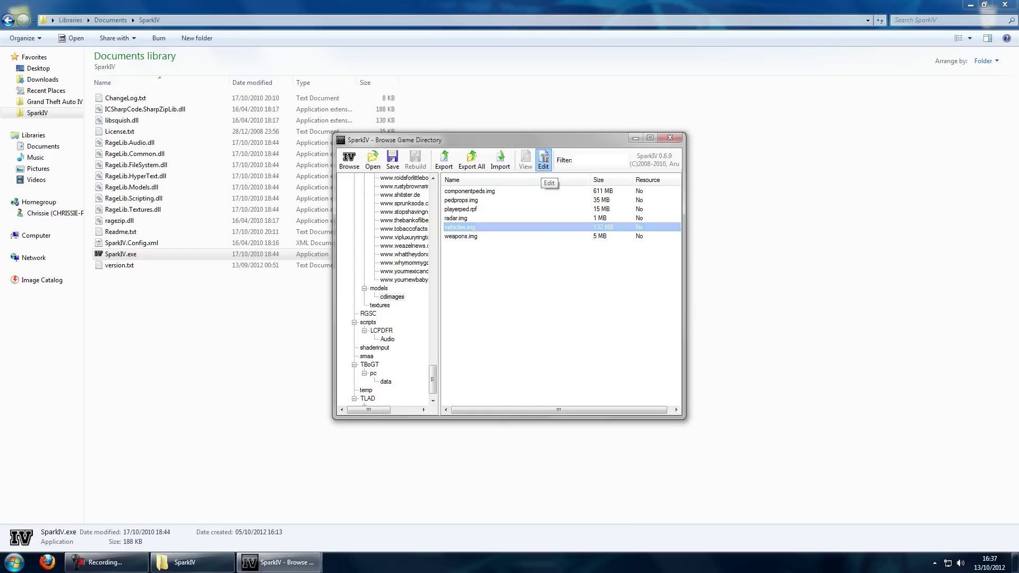
Jump to police2.wtd in the vehicles.img list and edit it in the texture editor
click(357, 254)
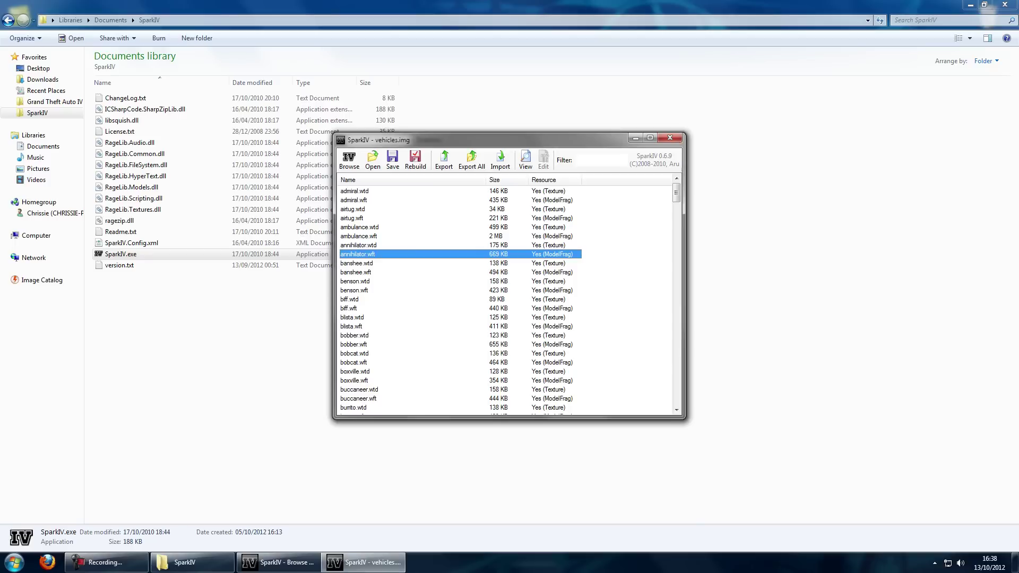
text(police)
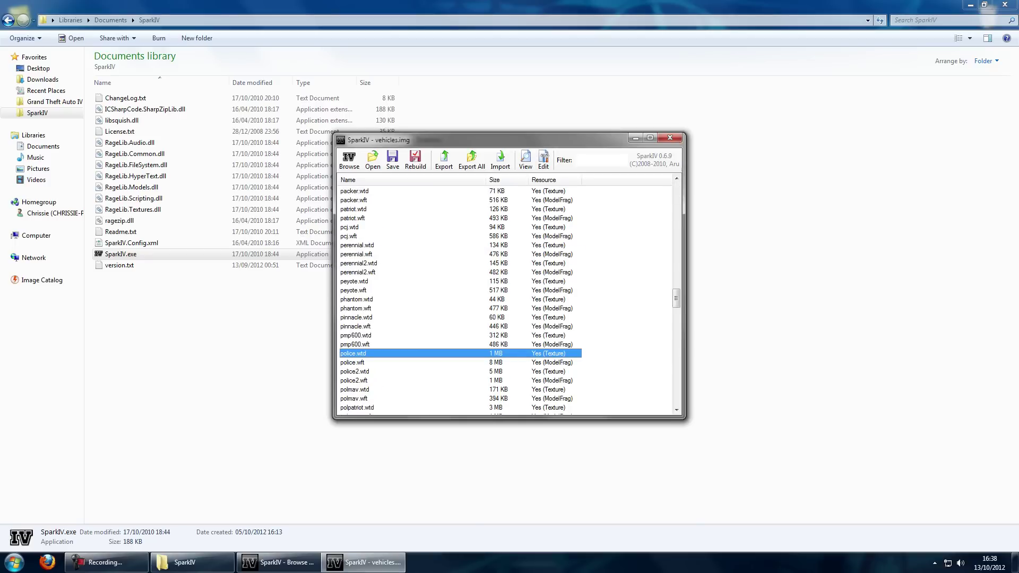
text(2)
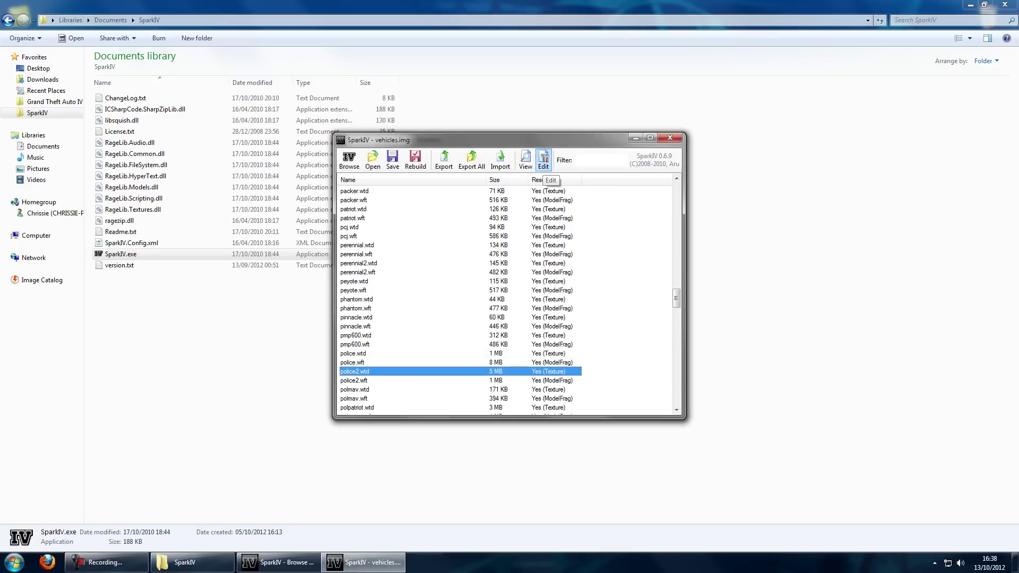
click(543, 160)
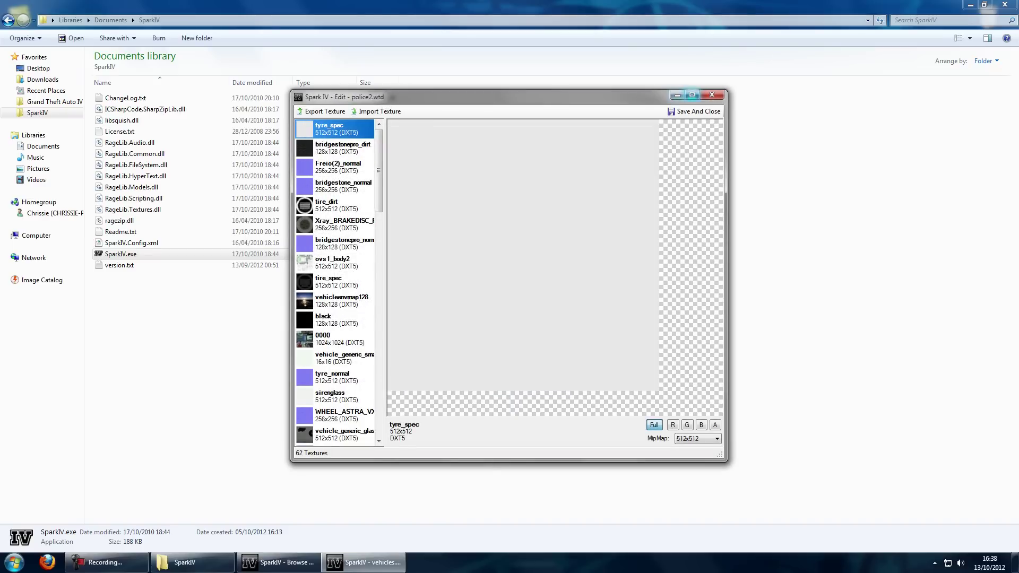
Preview textures car_sign_4, car_sign_3, car_sign_2 and car_sign_1 in the maximized editor, then close it
click(692, 94)
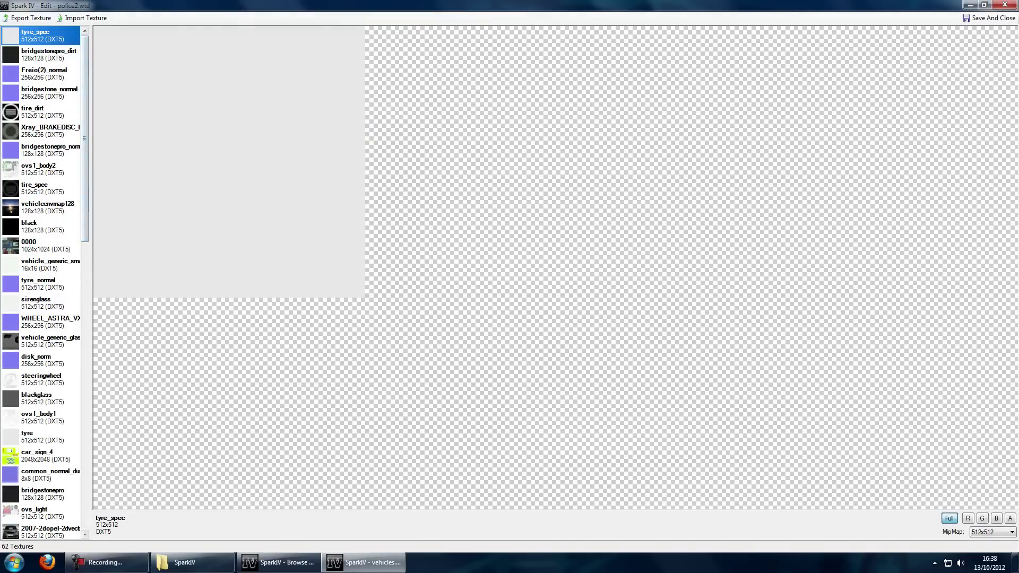
drag(89, 266, 168, 266)
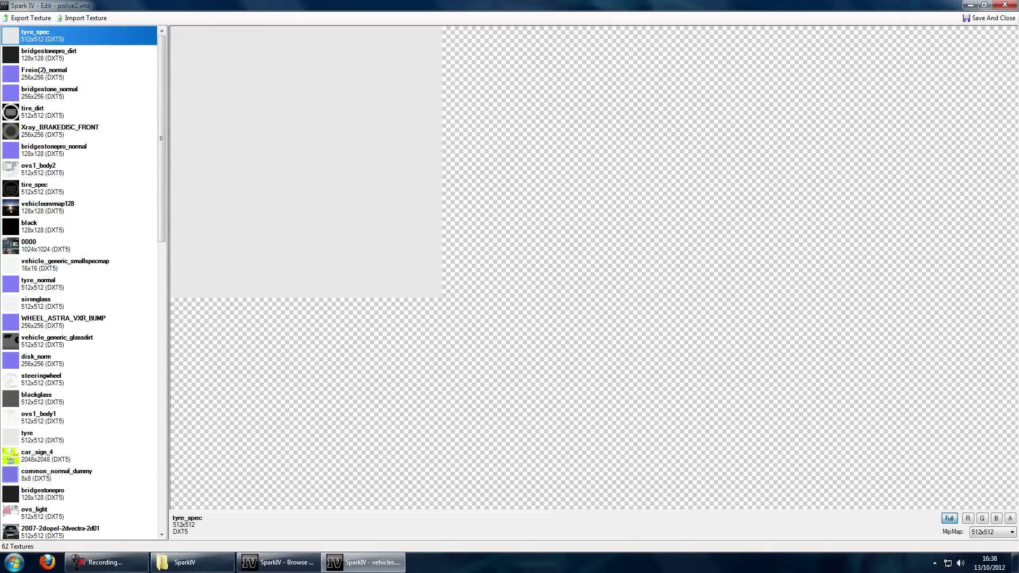
click(38, 456)
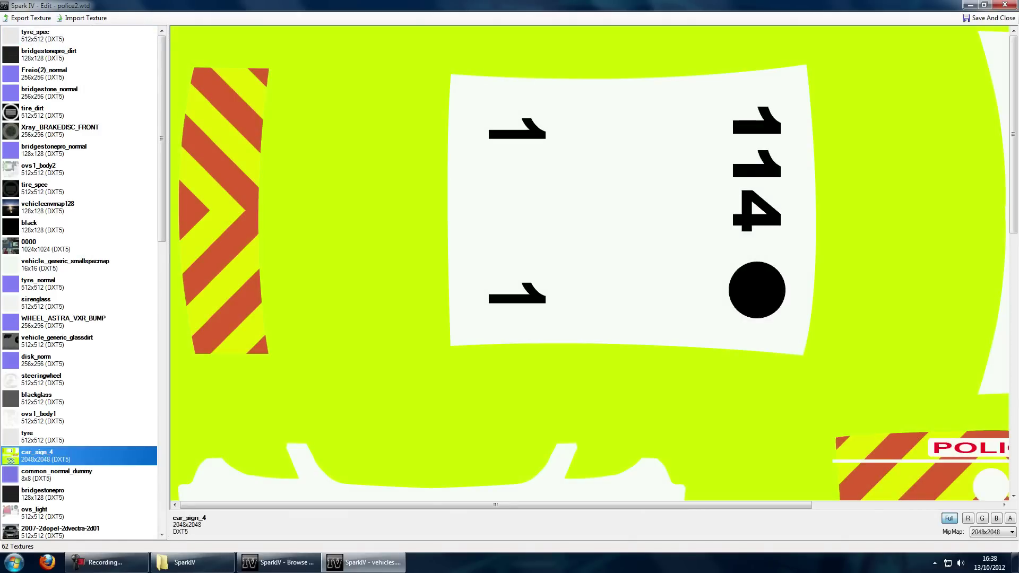
scroll(80, 281, down, 5)
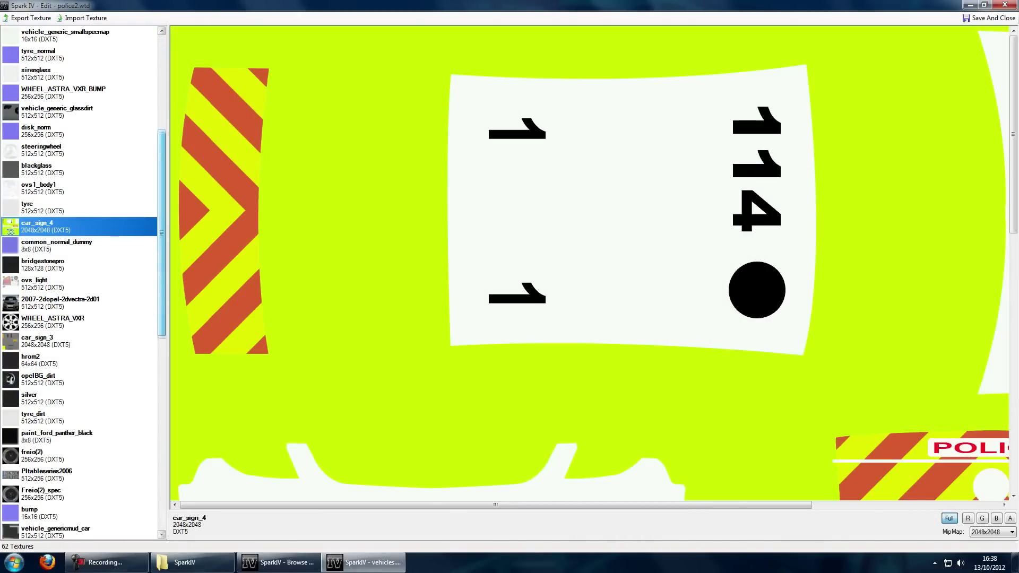
scroll(80, 281, down, 2)
click(38, 207)
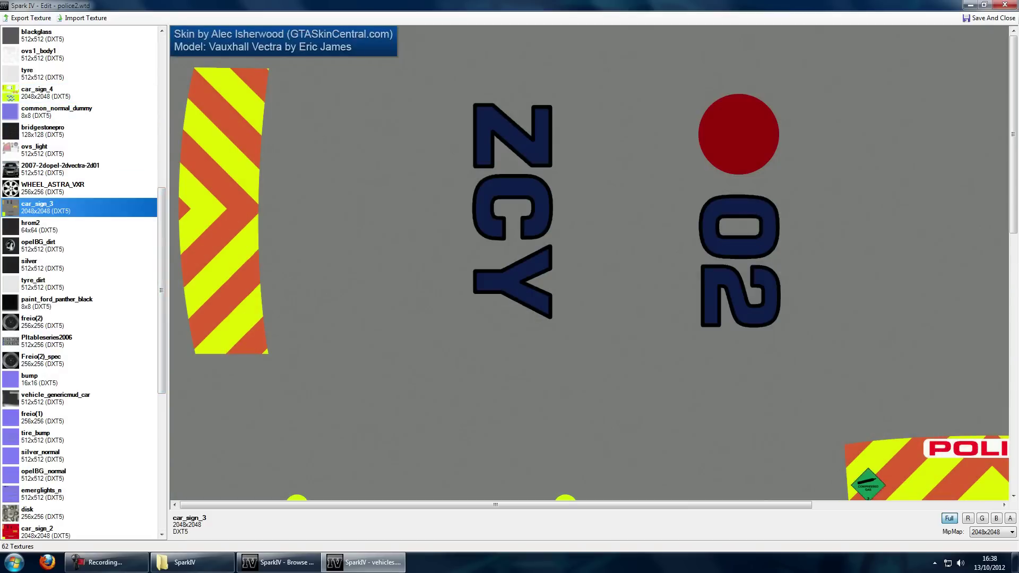
click(45, 532)
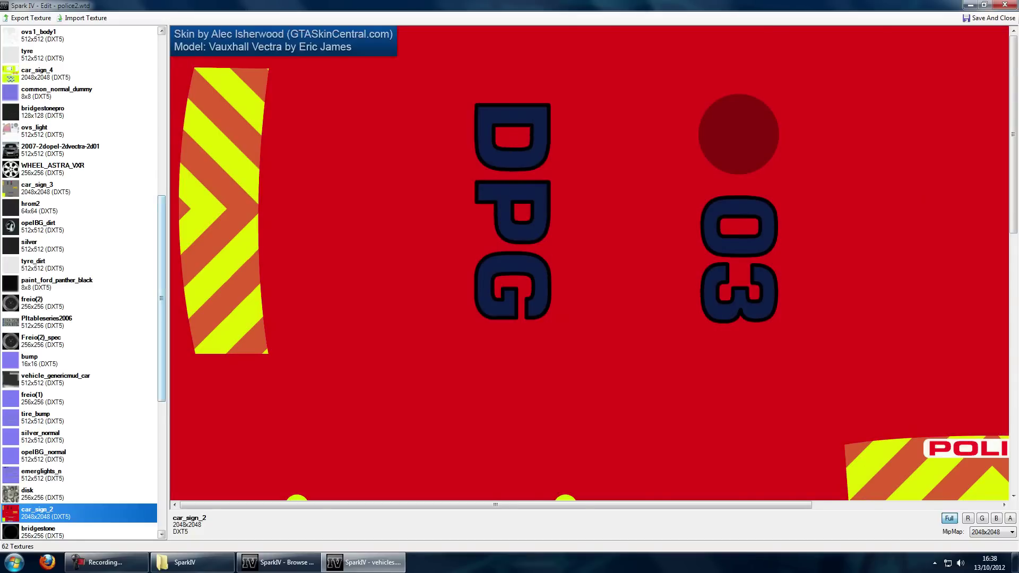
drag(162, 298, 162, 427)
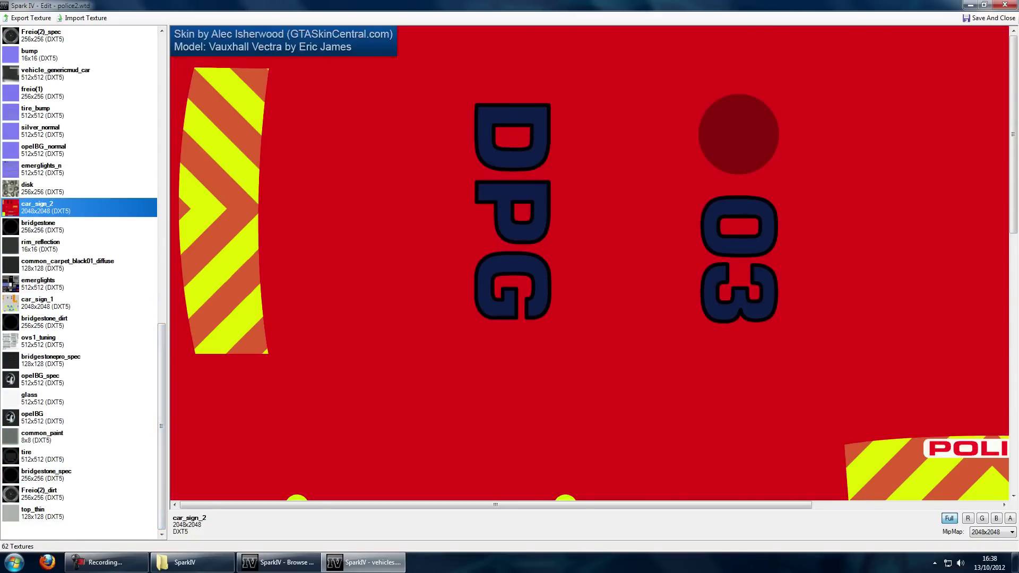
click(45, 302)
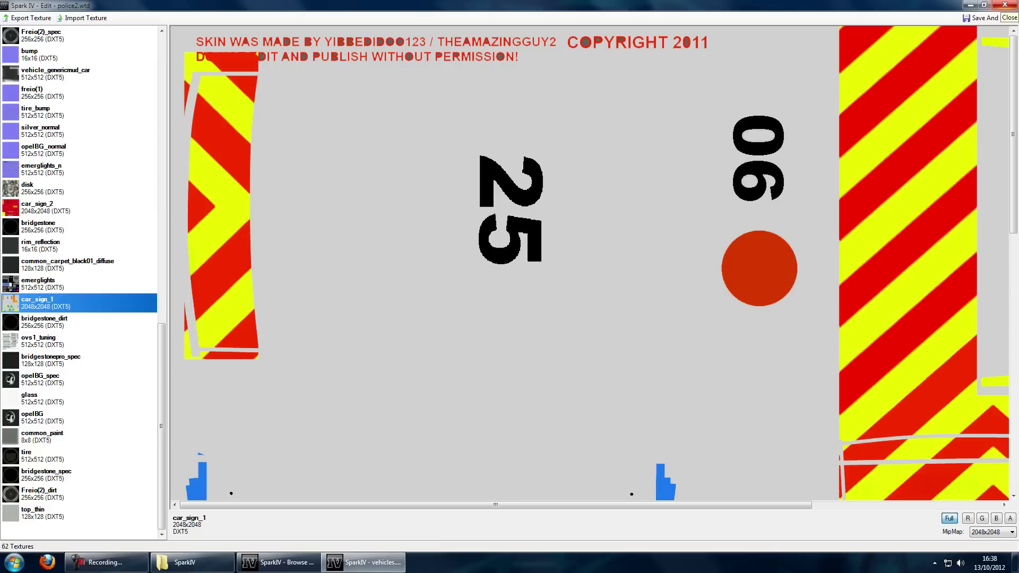
click(1010, 18)
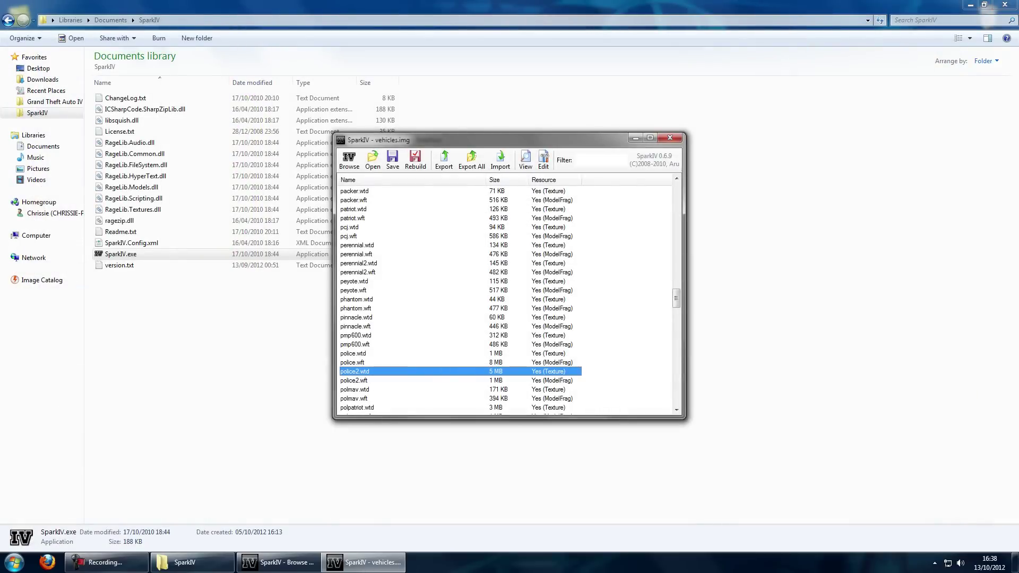
Close the vehicles.img archive and SparkIV's game directory browser
click(670, 138)
click(670, 138)
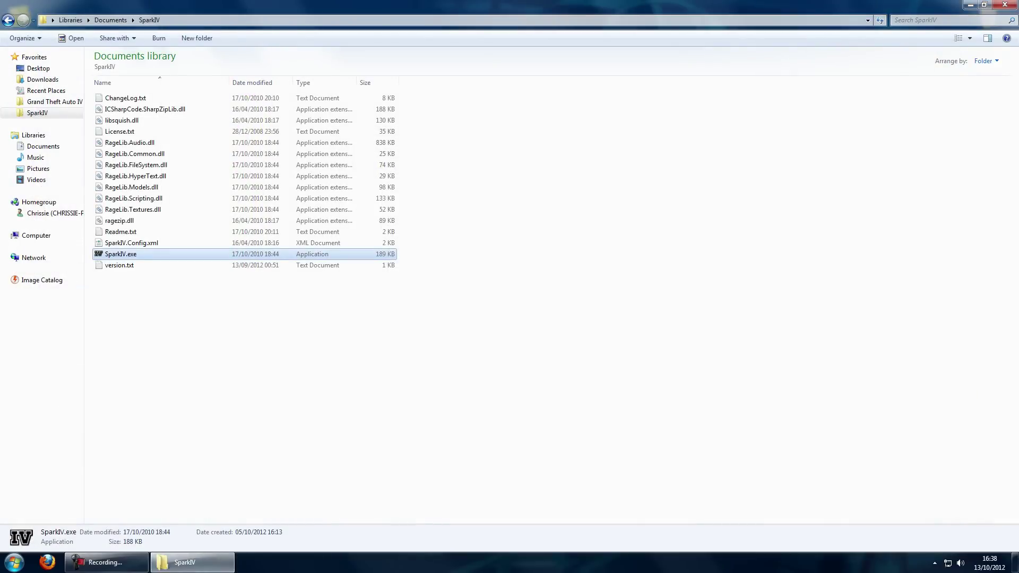
click(670, 138)
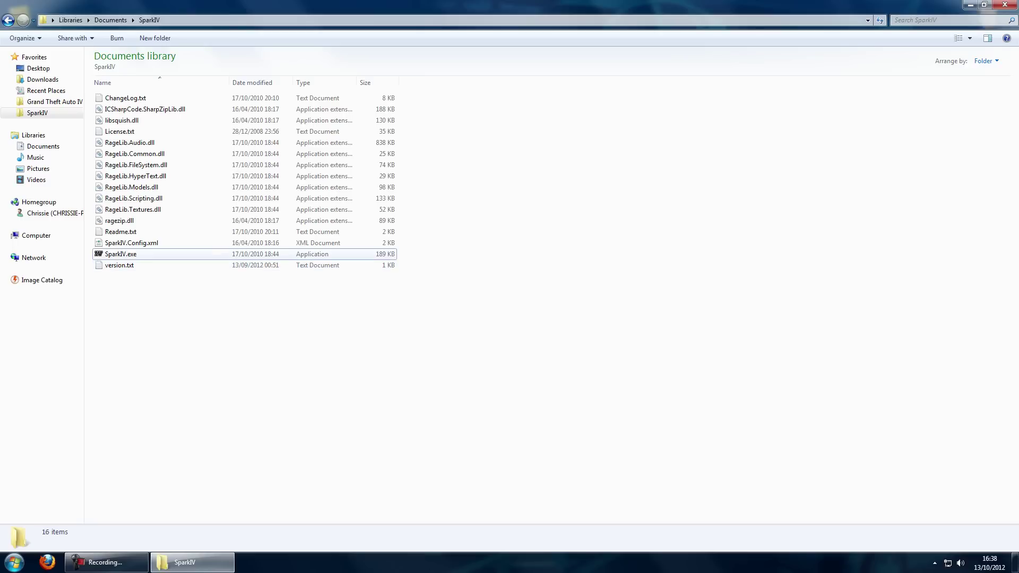
Find trainer.ini in the Grand Theft Auto IV folder and show its context menu
click(54, 101)
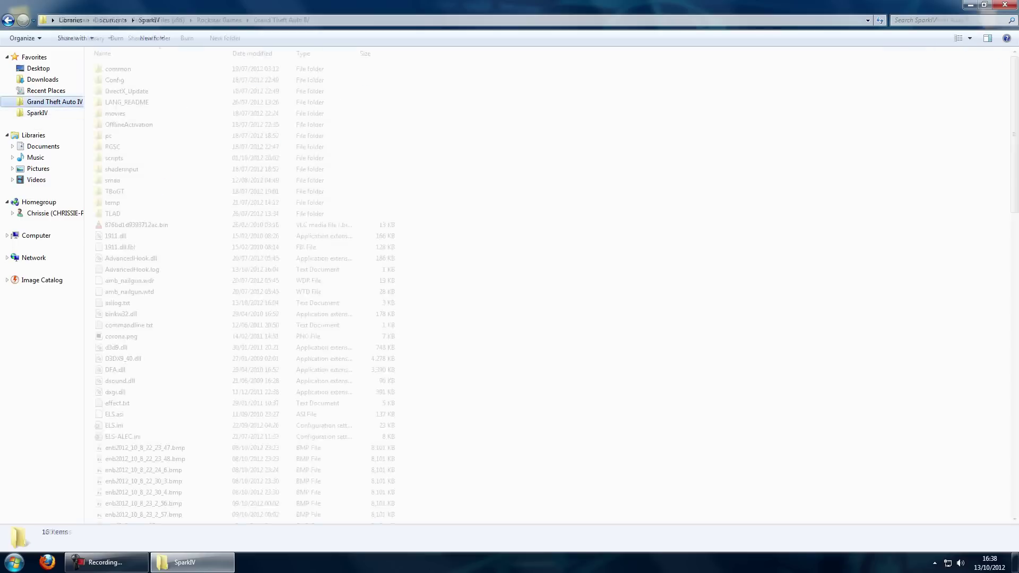
click(531, 20)
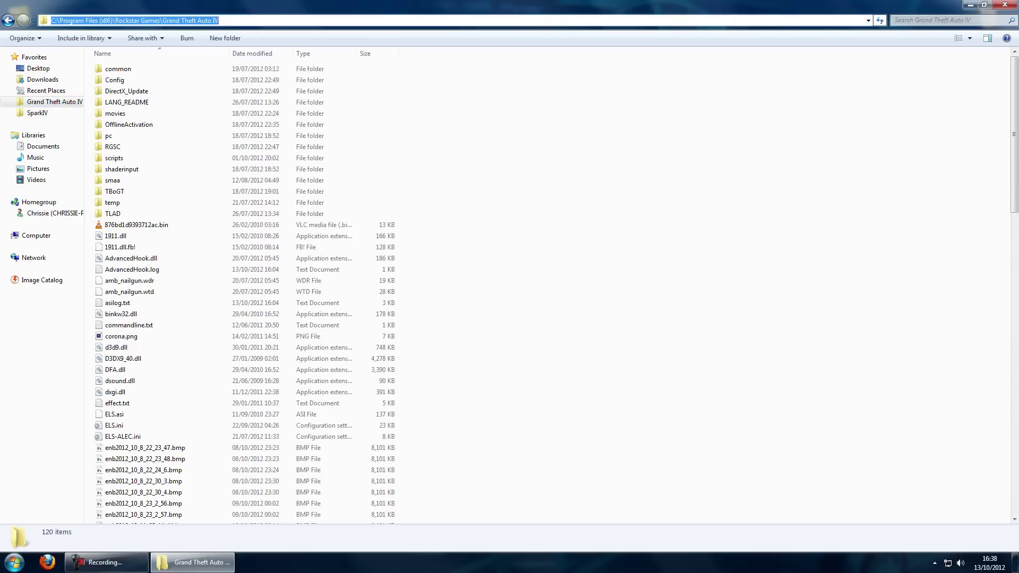
click(117, 392)
scroll(116, 391, down, 1)
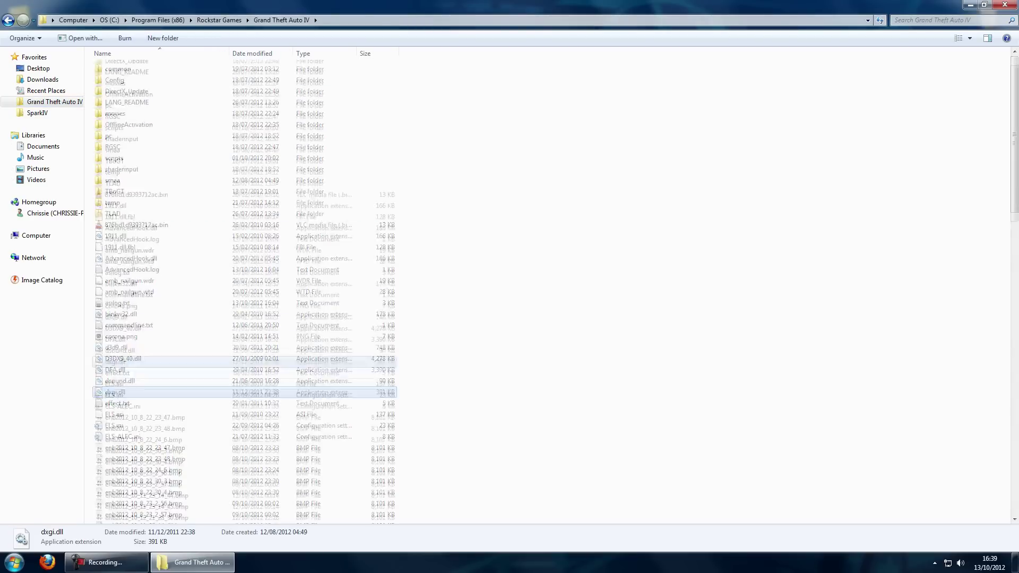
scroll(117, 388, down, 20)
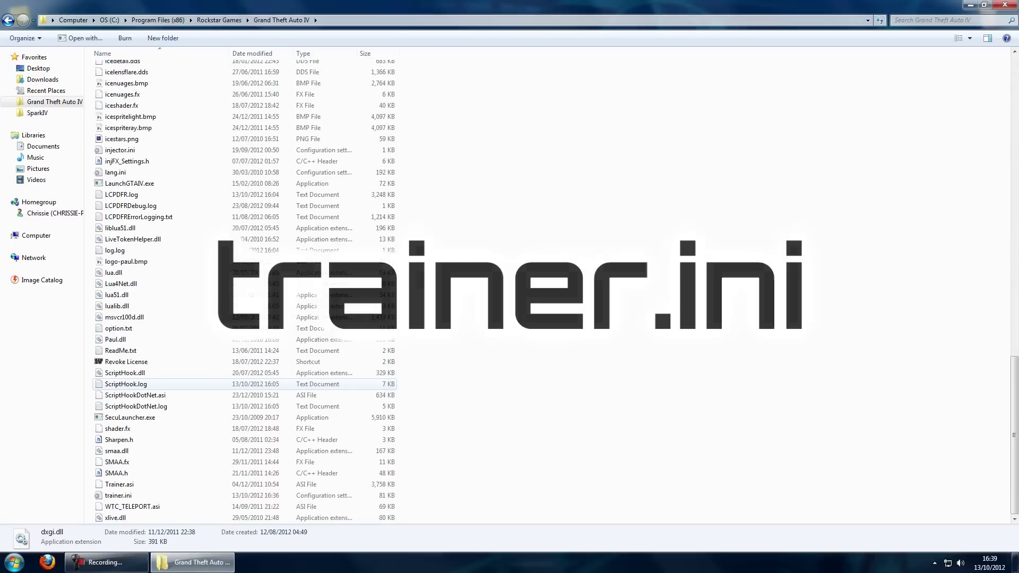
click(119, 496)
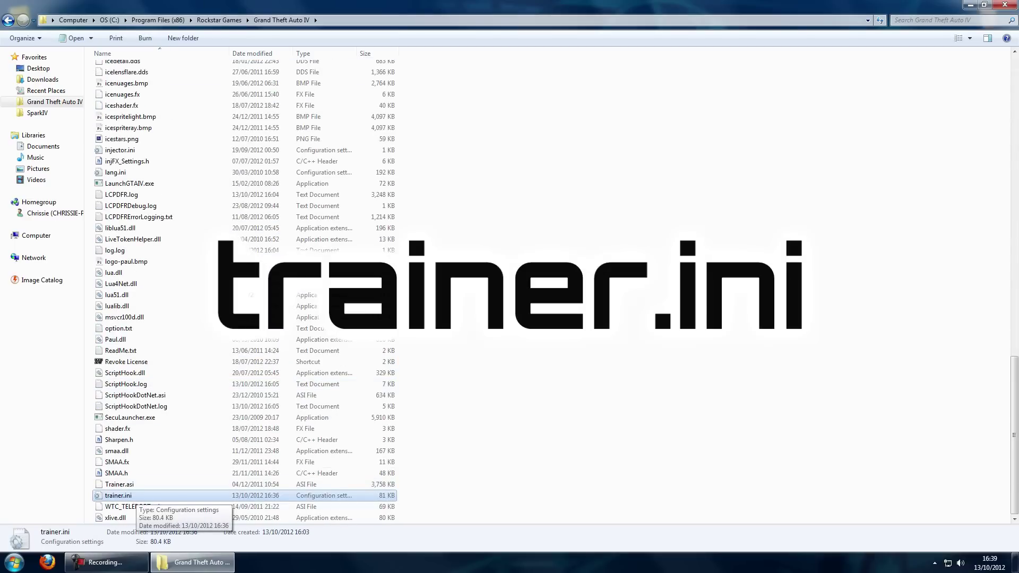
right_click(134, 496)
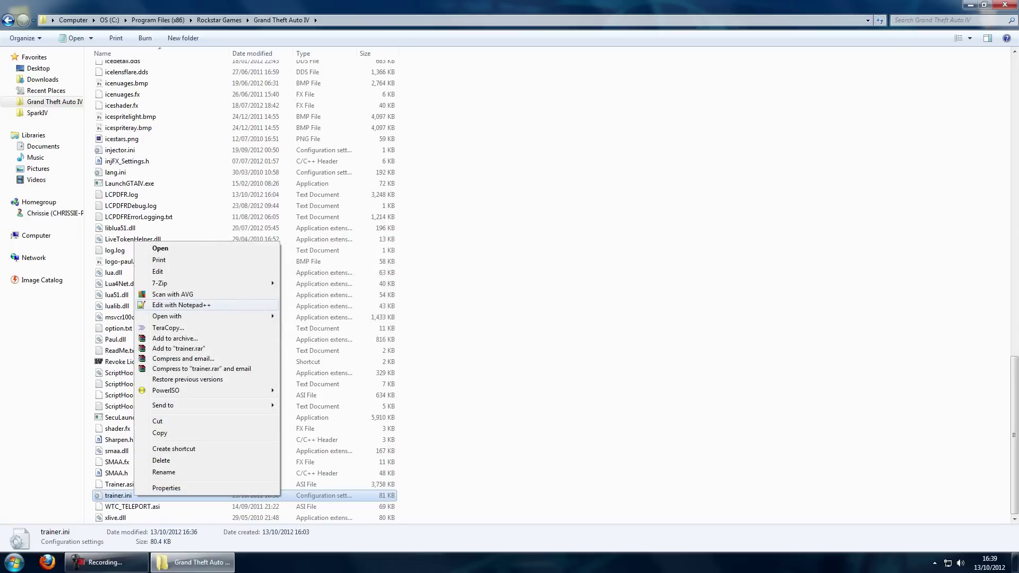
Open trainer.ini in Notepad++ and search 'live' to reach the VehicleLivery line
click(180, 306)
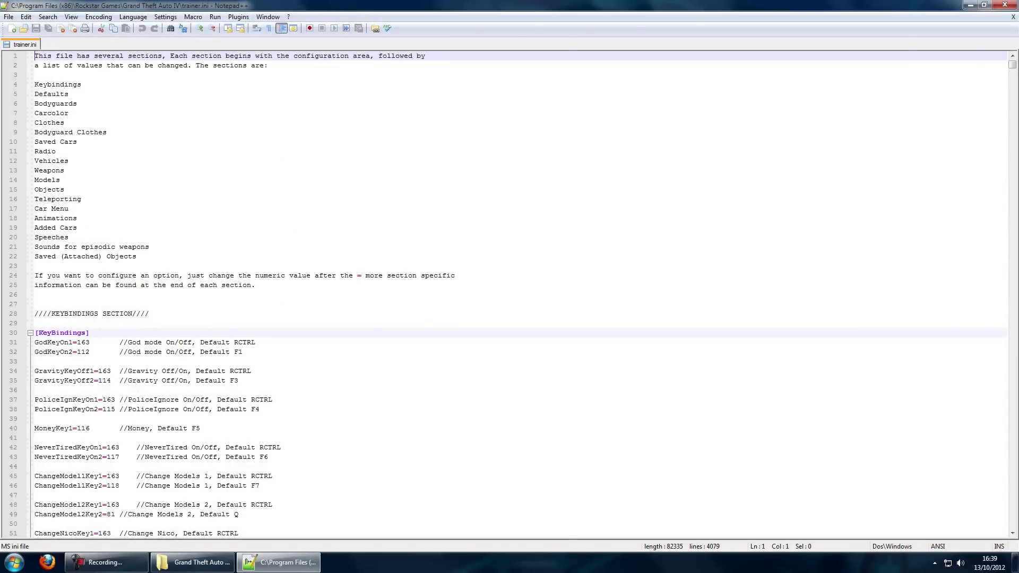
click(149, 314)
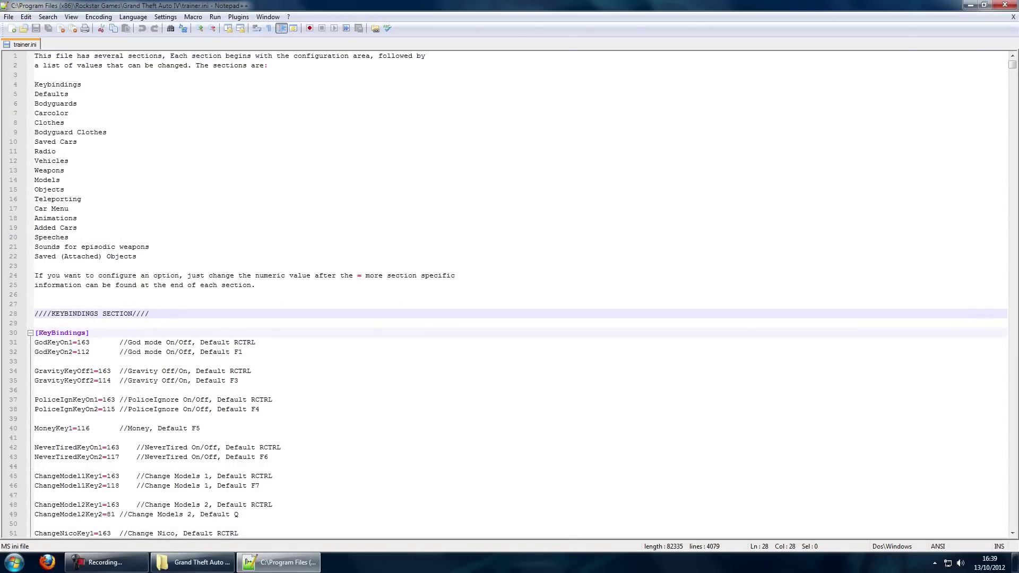
key(ctrl+f)
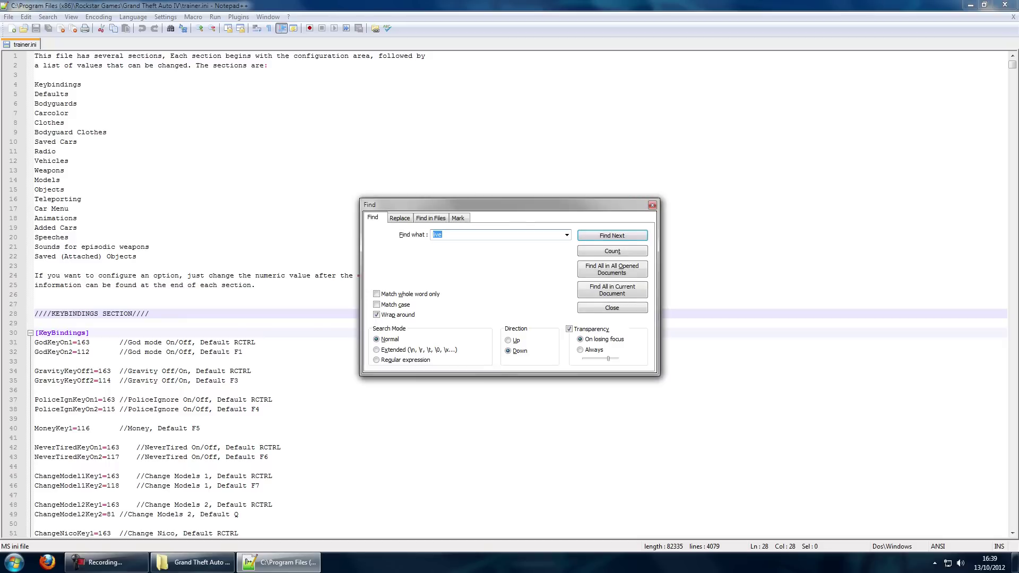
text(live)
key(Return)
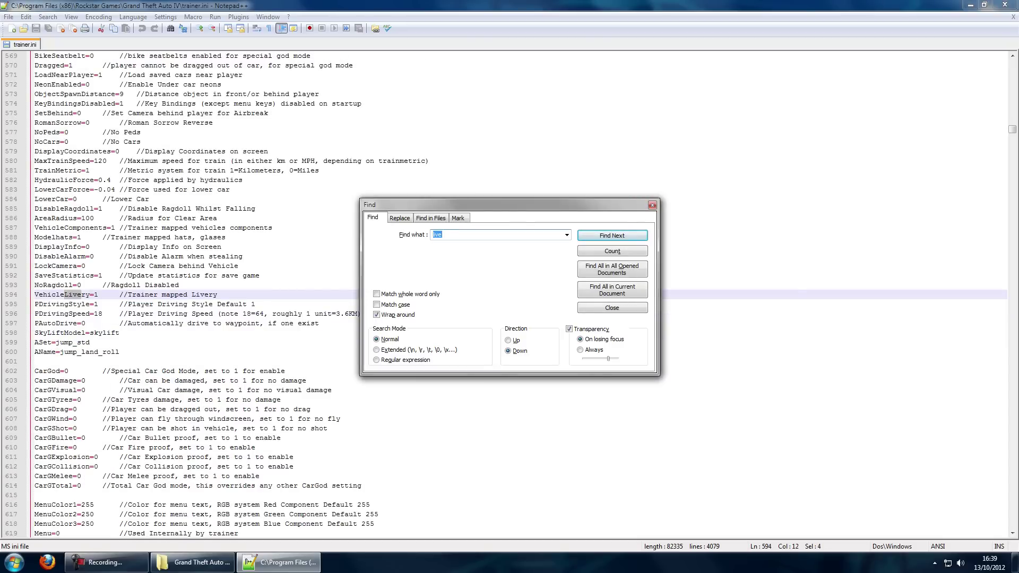
key(Escape)
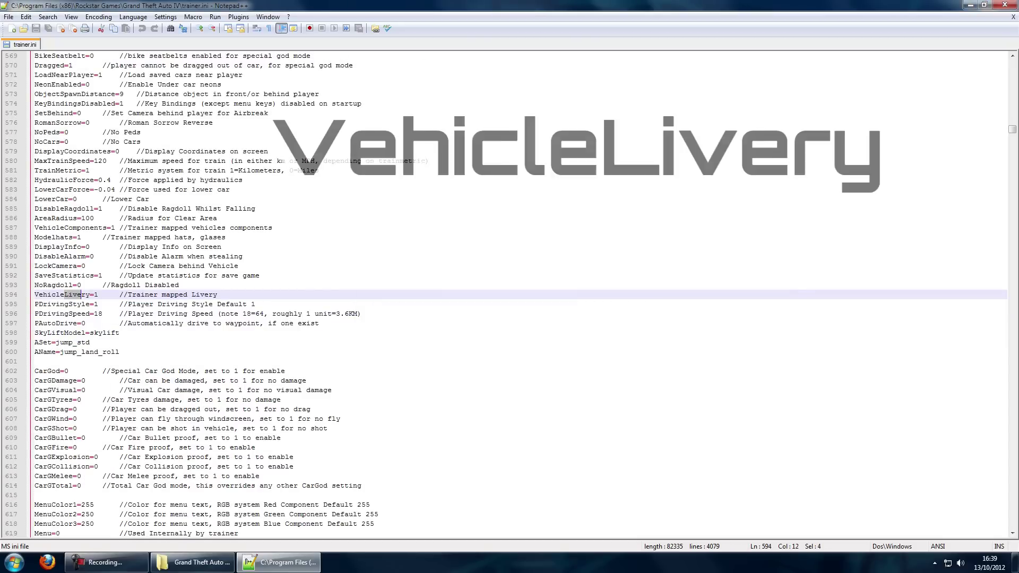
Change VehicleLivery from 1 to 0 and save trainer.ini
drag(90, 294, 35, 295)
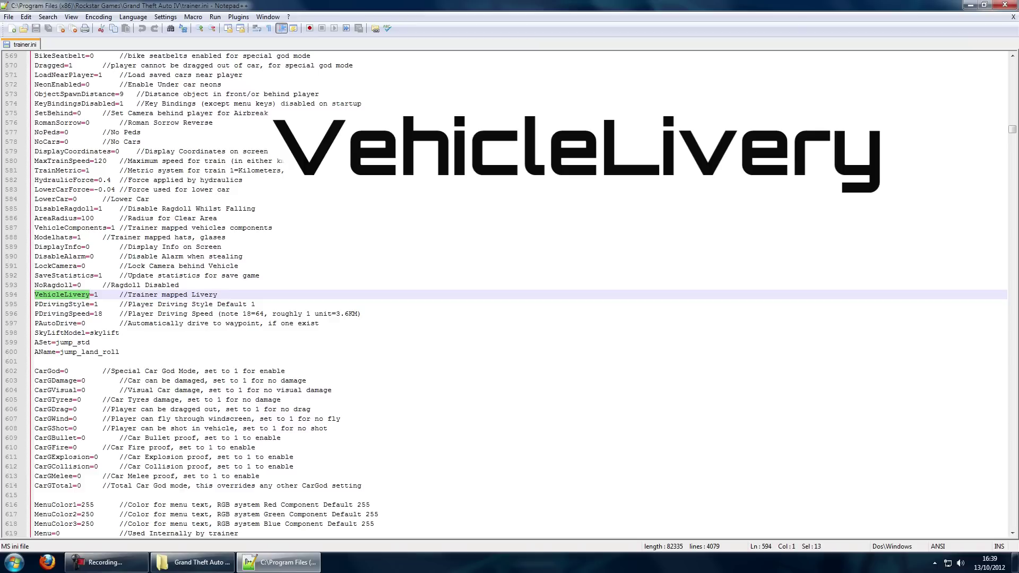
click(103, 295)
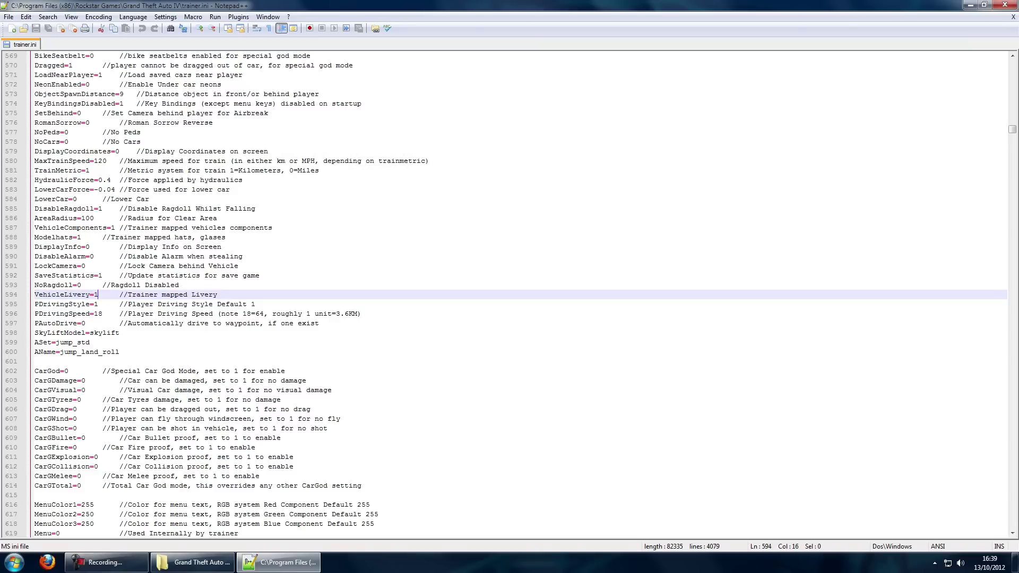
key(BackSpace)
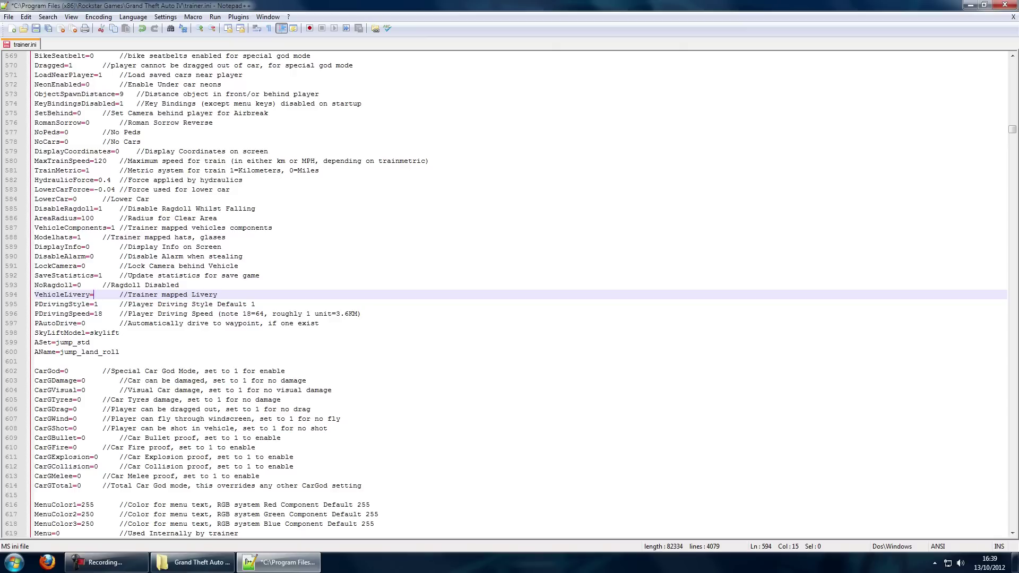
text(0)
key(ctrl+s)
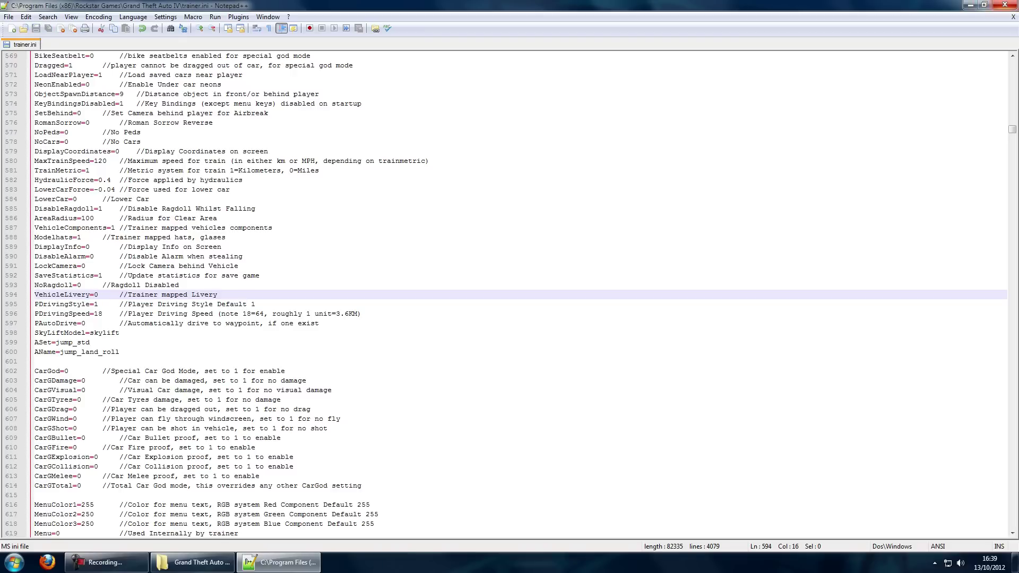
Close Notepad++ and navigate into the game's common\data folder
click(1005, 5)
click(637, 266)
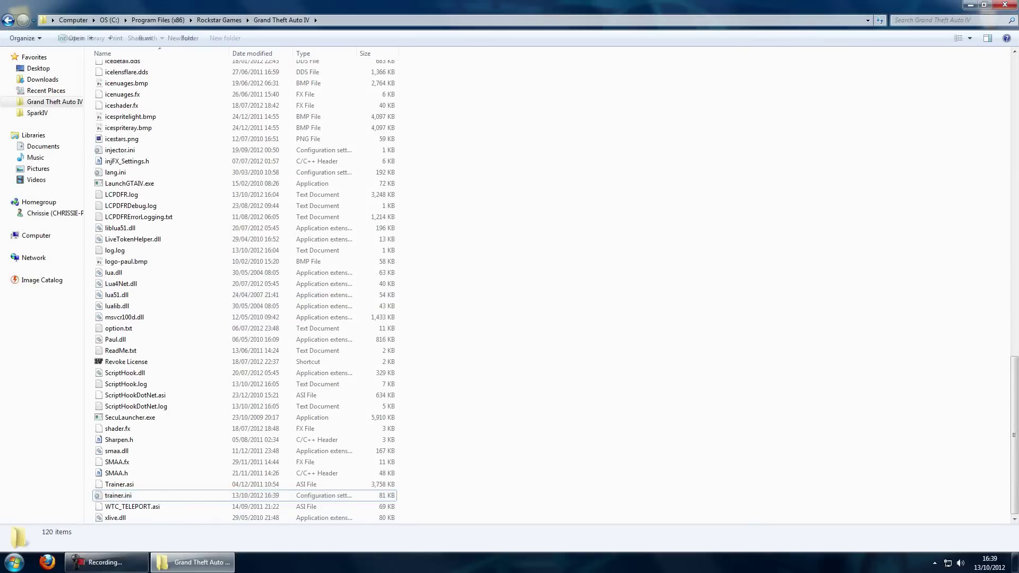
scroll(246, 291, up, 20)
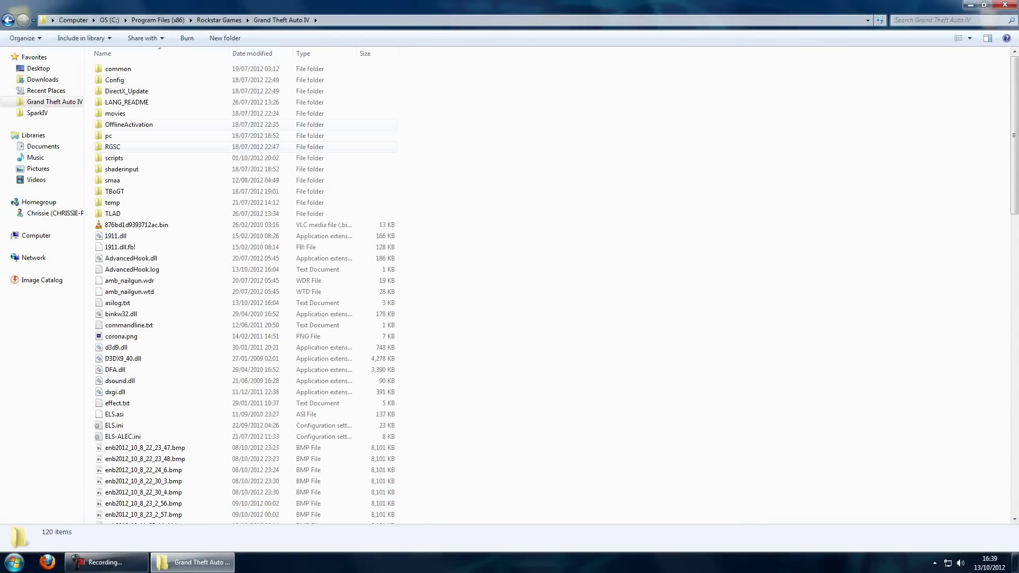
click(118, 69)
key(Return)
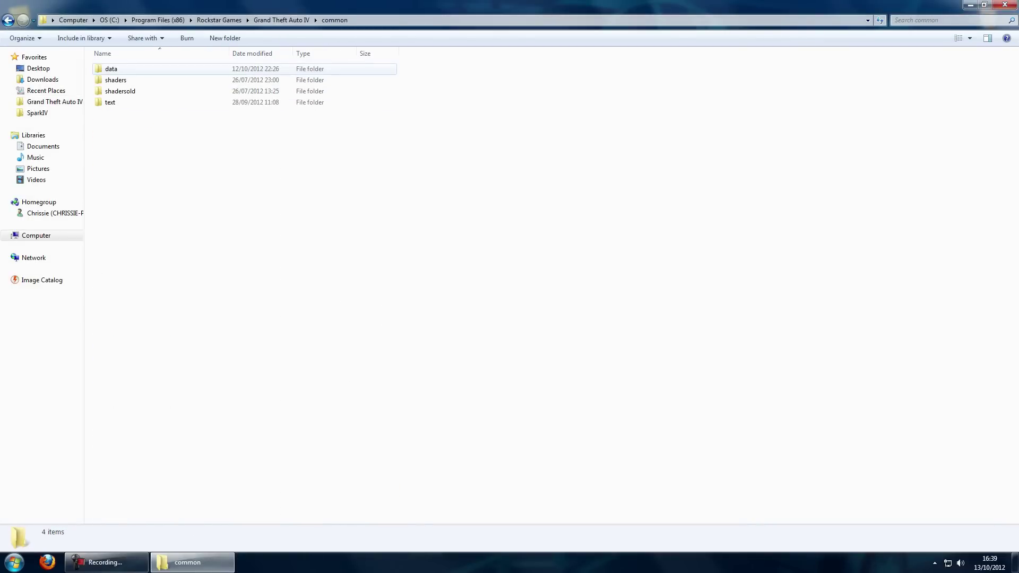
double_click(111, 68)
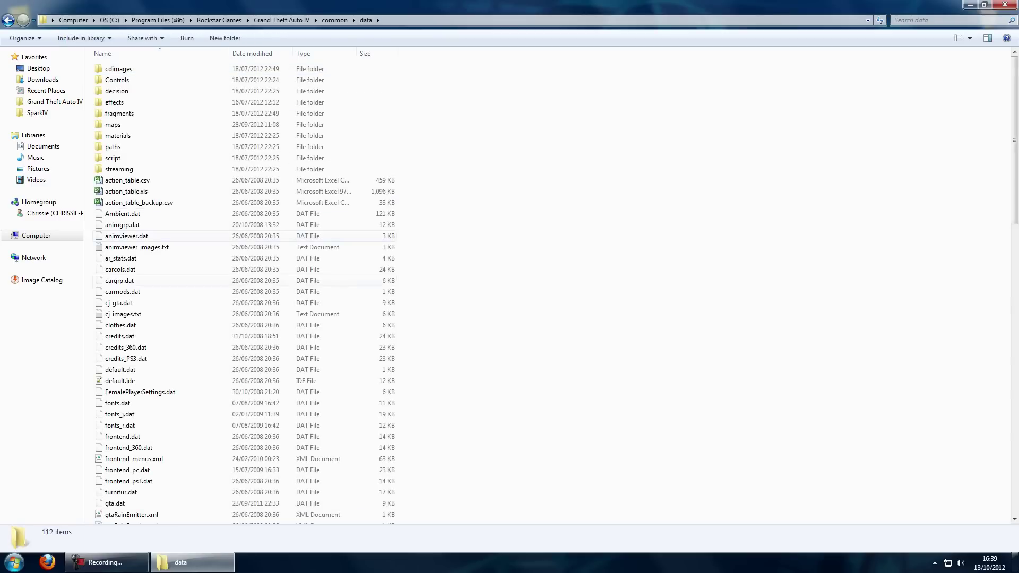
Open vehicles.ide with Edit with Notepad++
click(122, 292)
key(v)
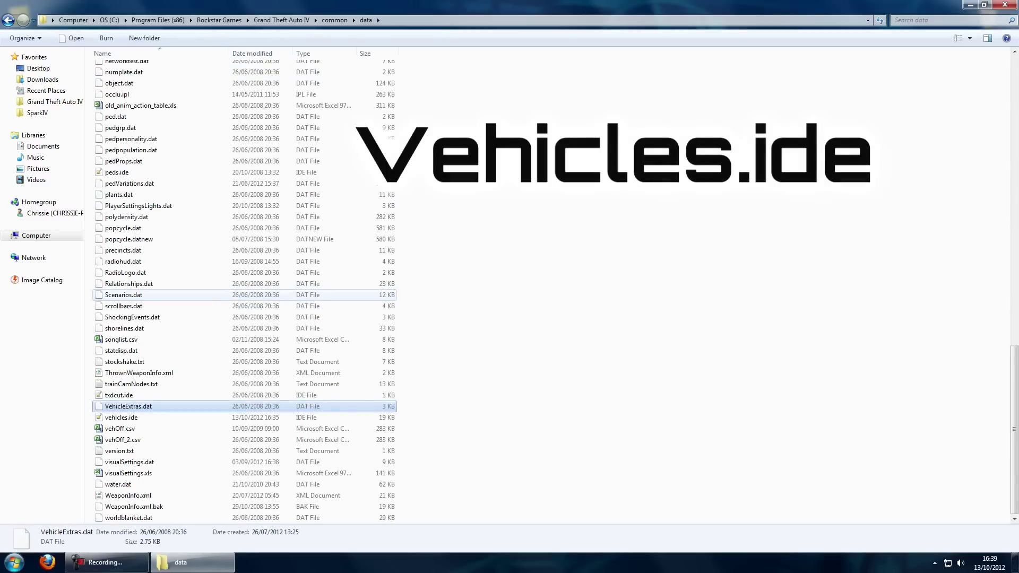
click(121, 418)
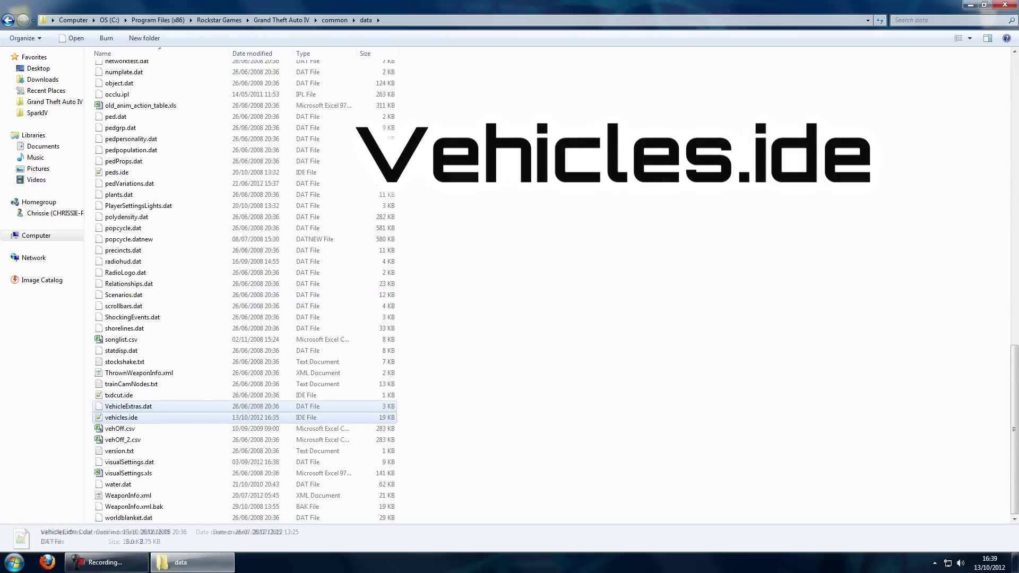
right_click(149, 416)
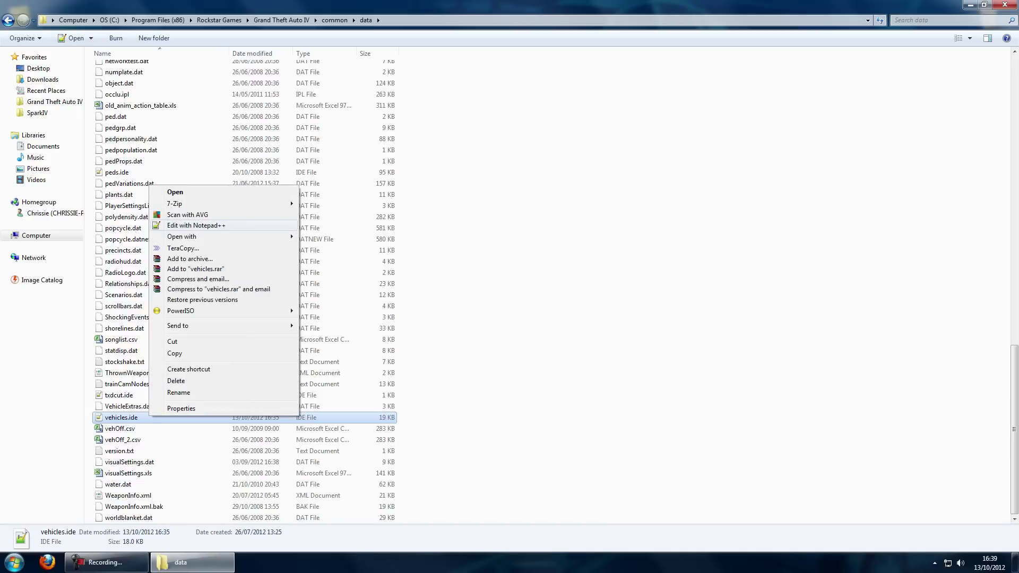
click(196, 226)
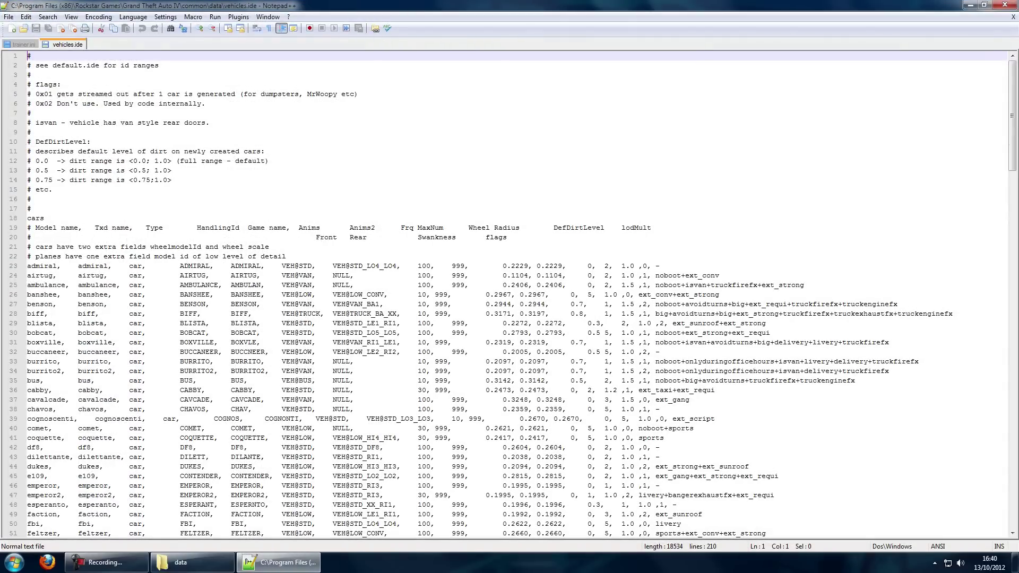
Append +livery to the end of the police2 line in vehicles.ide
click(196, 228)
scroll(517, 294, down, 20)
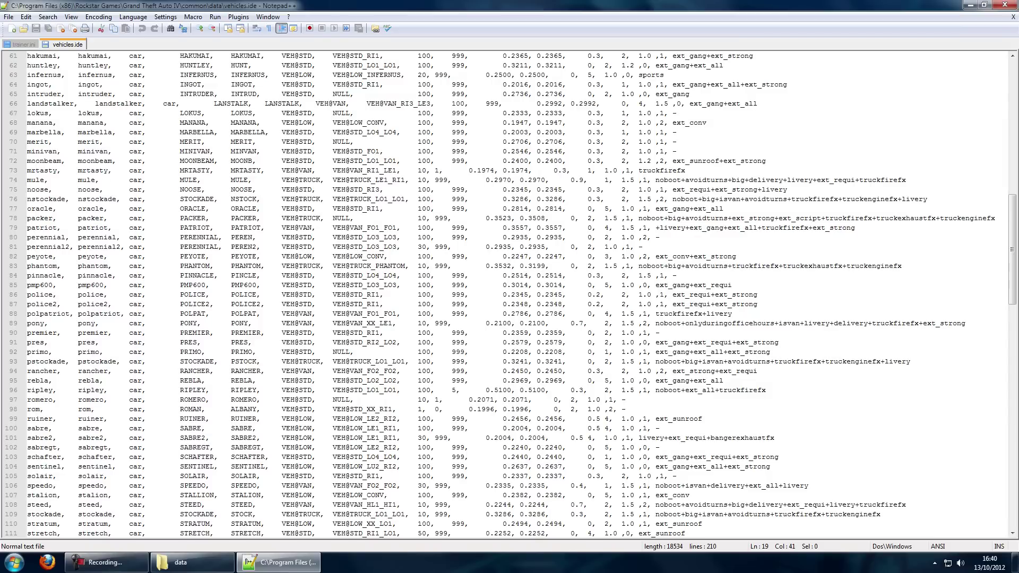
drag(57, 304, 27, 304)
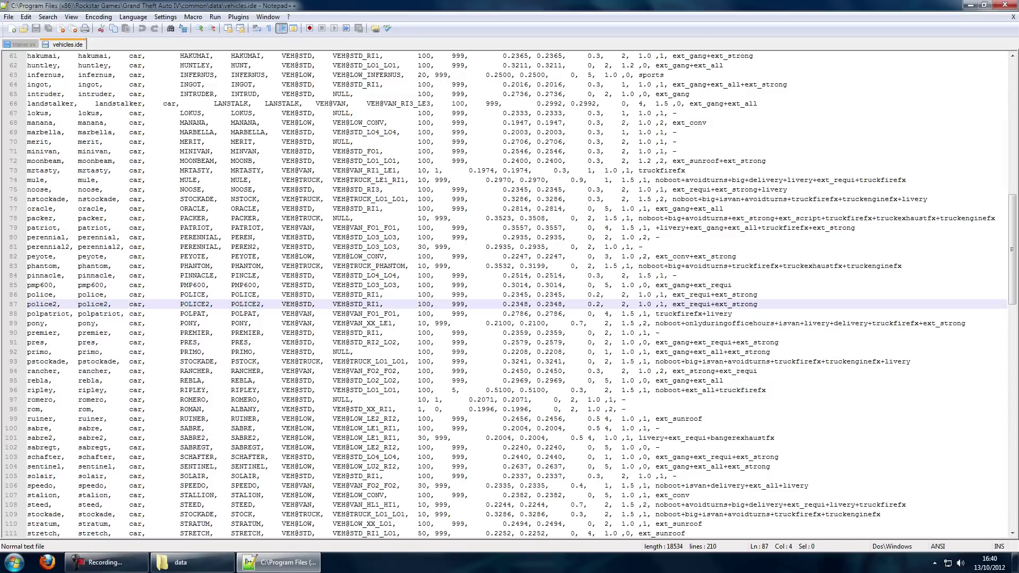
key(Home)
key(ctrl+shift+Right)
key(ctrl+shift+Right)
key(ctrl+shift+Right)
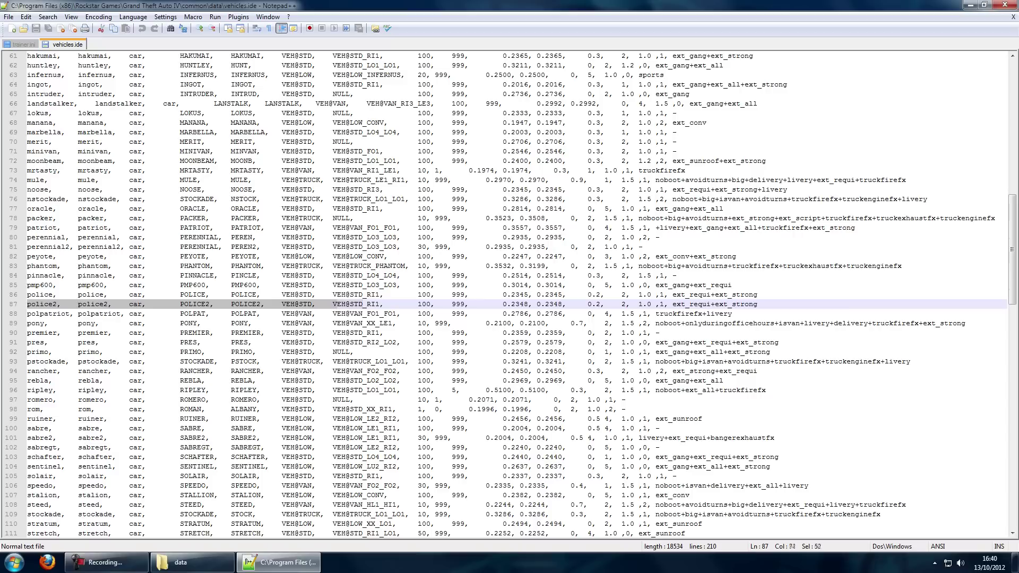
key(ctrl+shift+Right)
key(ctrl+shift+Right)
key(ctrl+shift+Right)
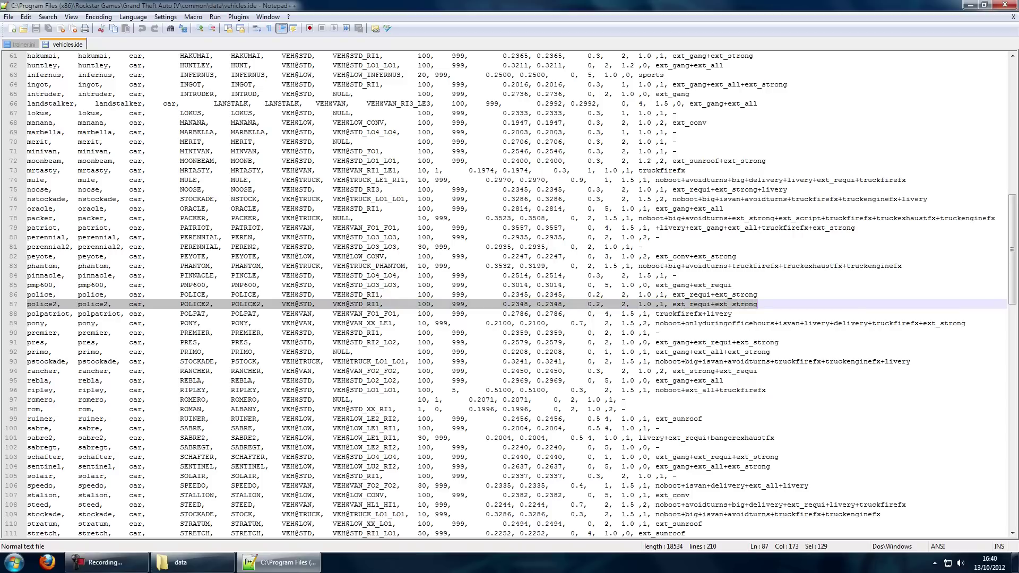
key(End)
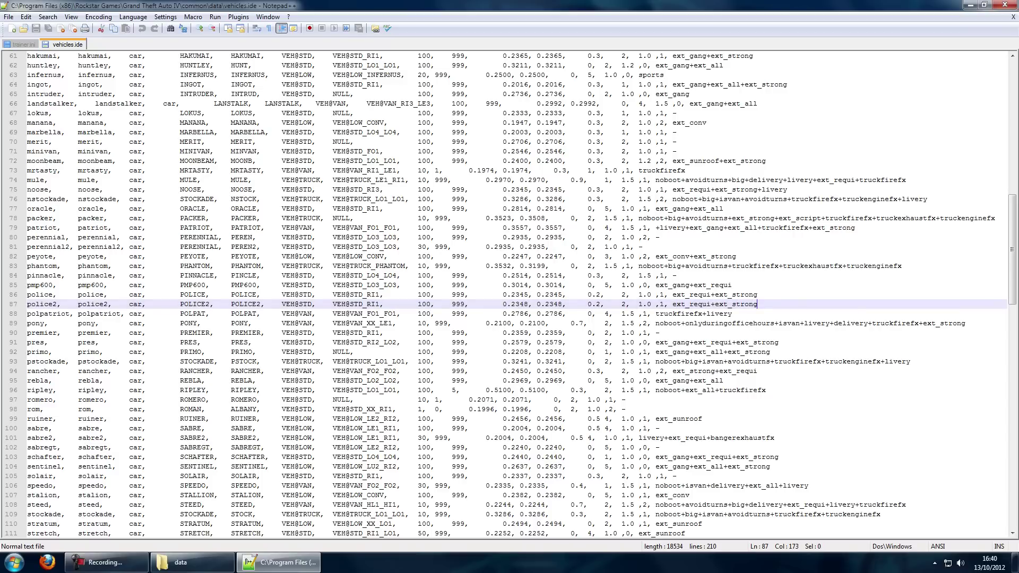
text(+)
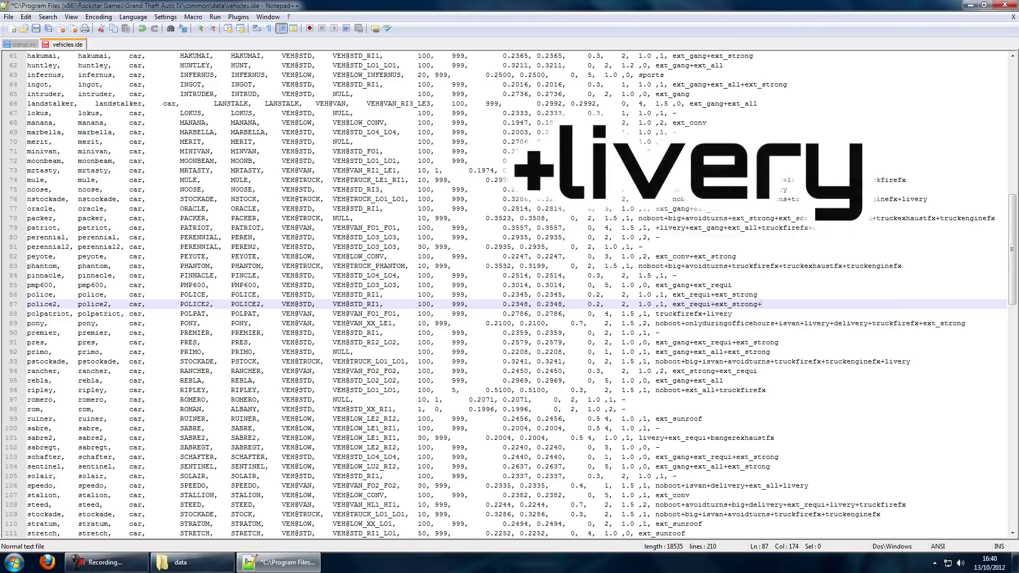
text(livery)
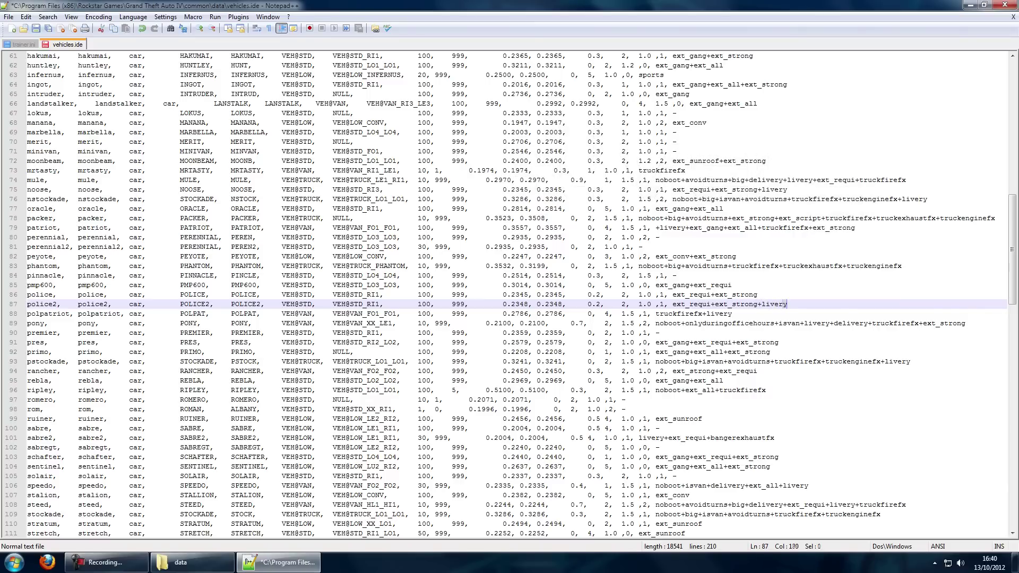
key(ctrl+shift+Left)
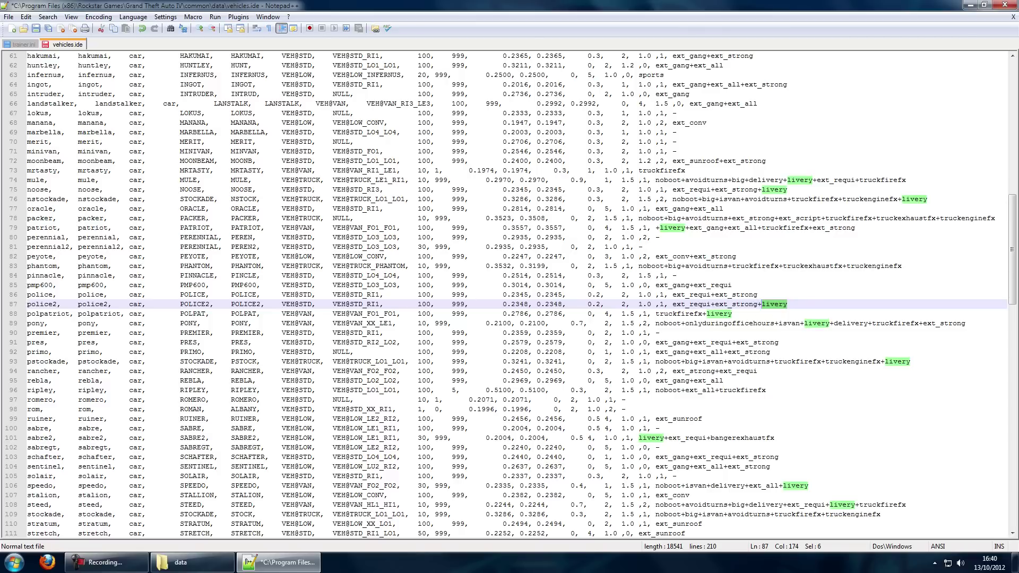
Compare the trailing livery flags on the noose and nstockade lines
mouse_move(606, 189)
mouse_down()
mouse_move(763, 190)
mouse_move(787, 199)
mouse_move(787, 190)
mouse_up()
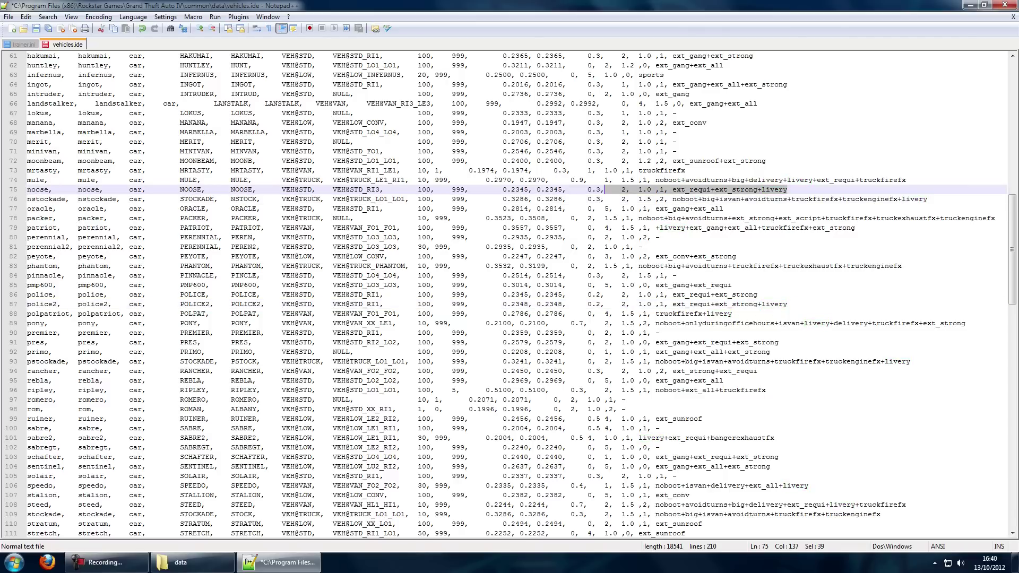
key(End)
key(Down)
key(End)
key(ctrl+shift+Left)
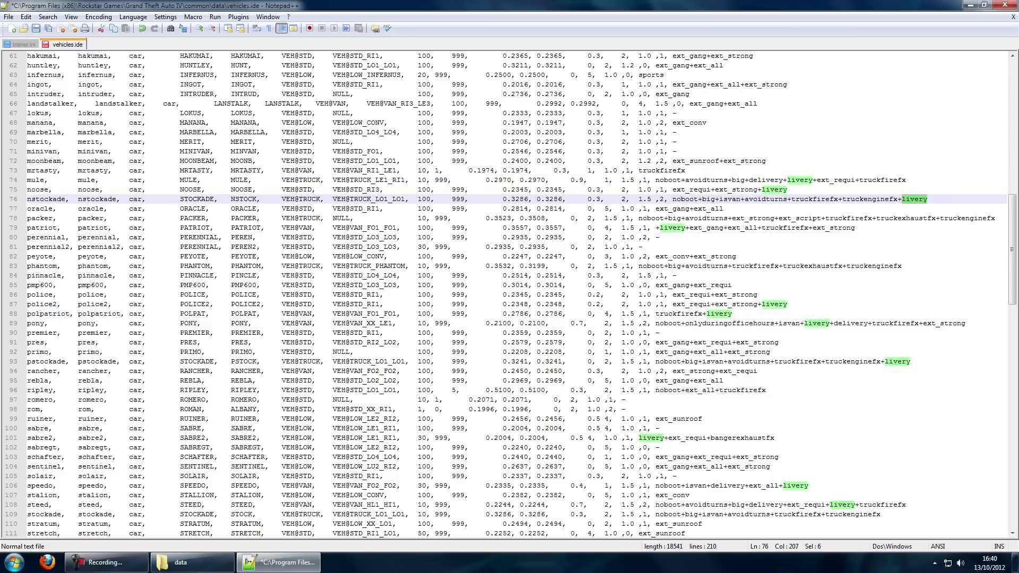
Copy +livery from the police2 line and paste it at the police line's end
click(787, 304)
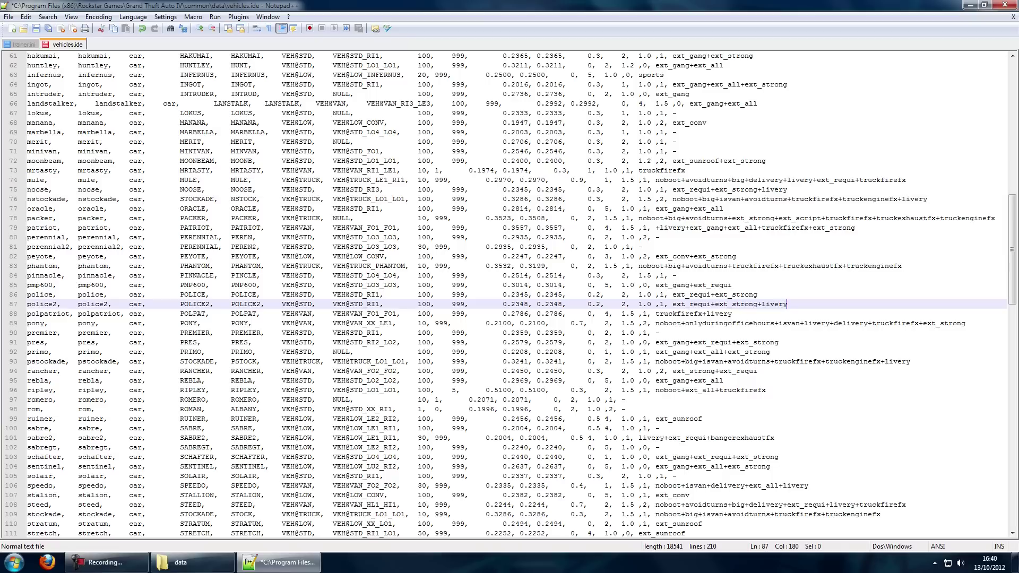
key(ctrl+shift+Left)
key(ctrl+shift+Left)
key(ctrl+c)
key(Up)
key(ctrl+v)
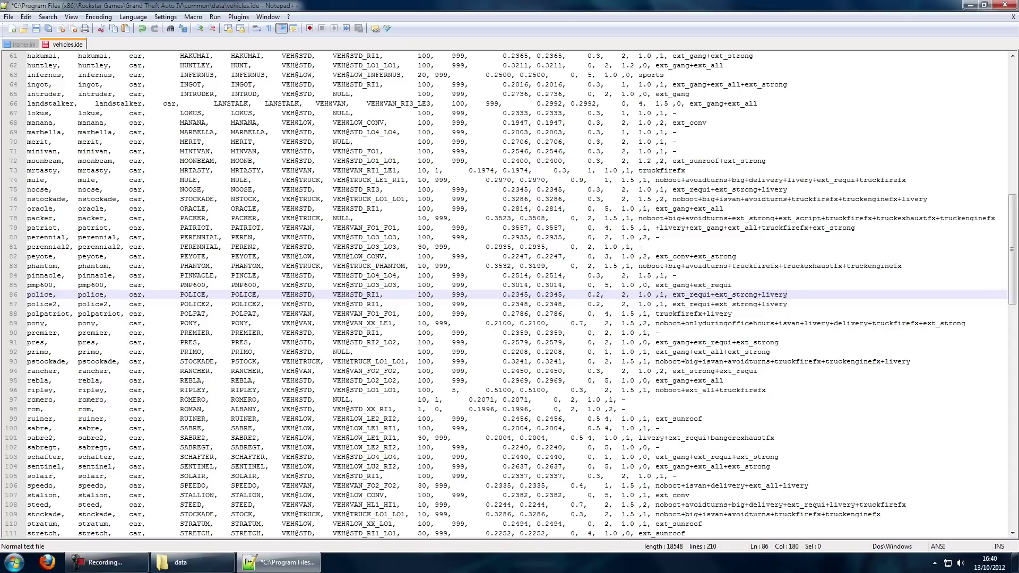
Check the police and police2 entries on lines 86-87, save vehicles.ide, and close both files
key(Home)
key(ctrl+Right)
key(shift+Left)
key(shift+Left)
key(shift+Left)
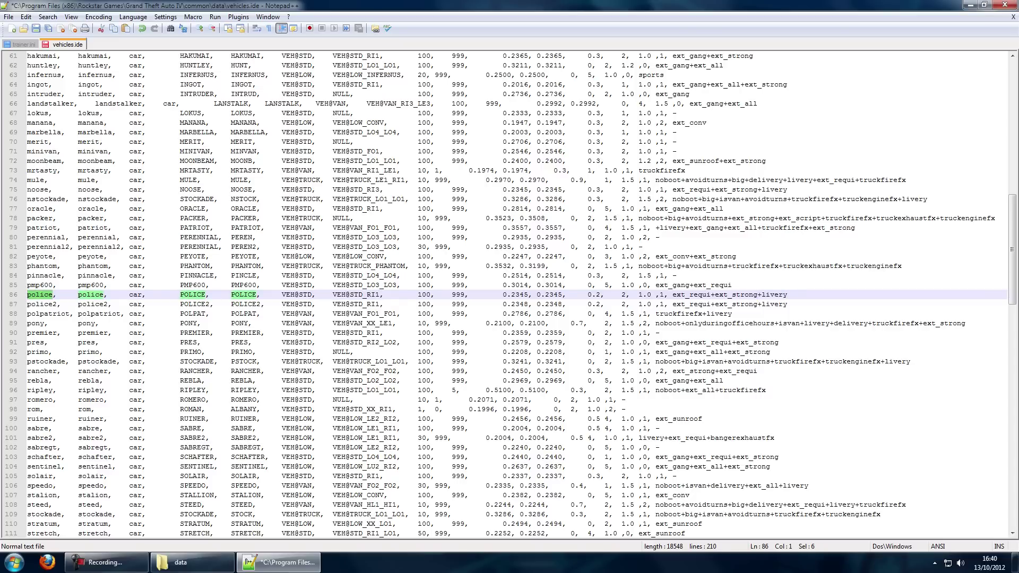
key(Down)
key(ctrl+Right)
key(shift+Left)
key(shift+Left)
key(shift+Left)
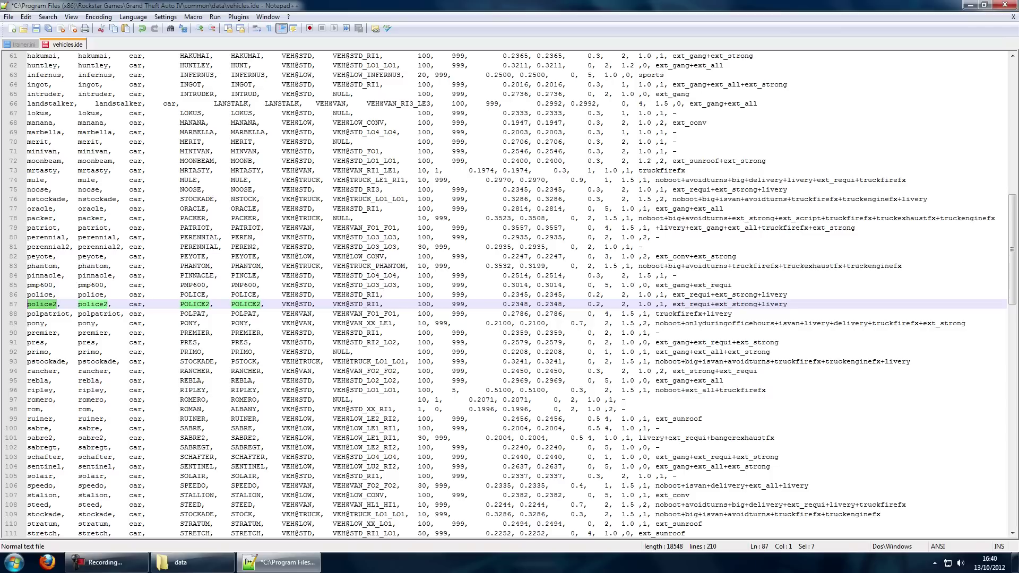
key(End)
key(ctrl+s)
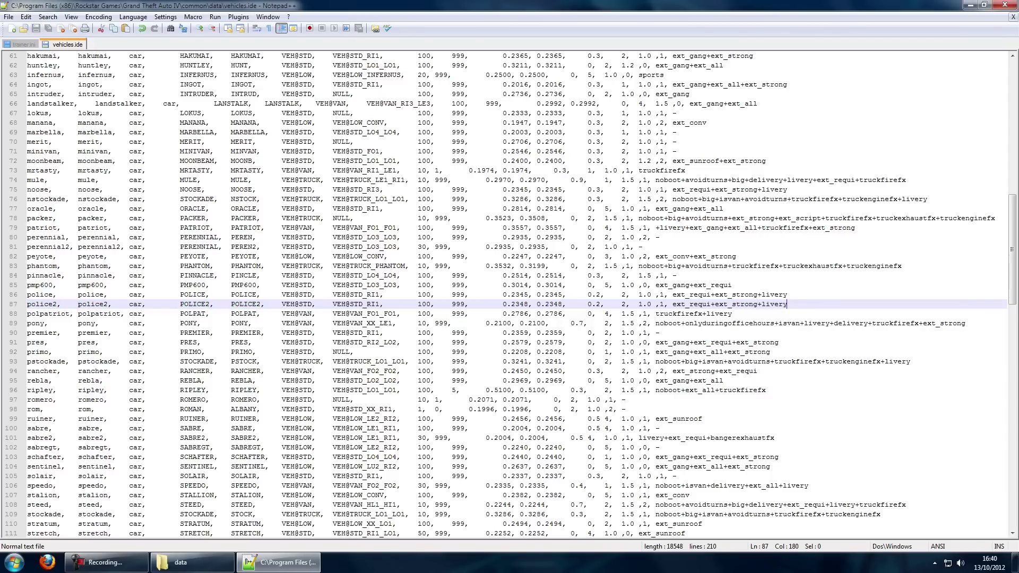
click(1013, 16)
click(1014, 17)
Quit Notepad++, close the data folder window, and bring up the Start menu's programs
click(1005, 5)
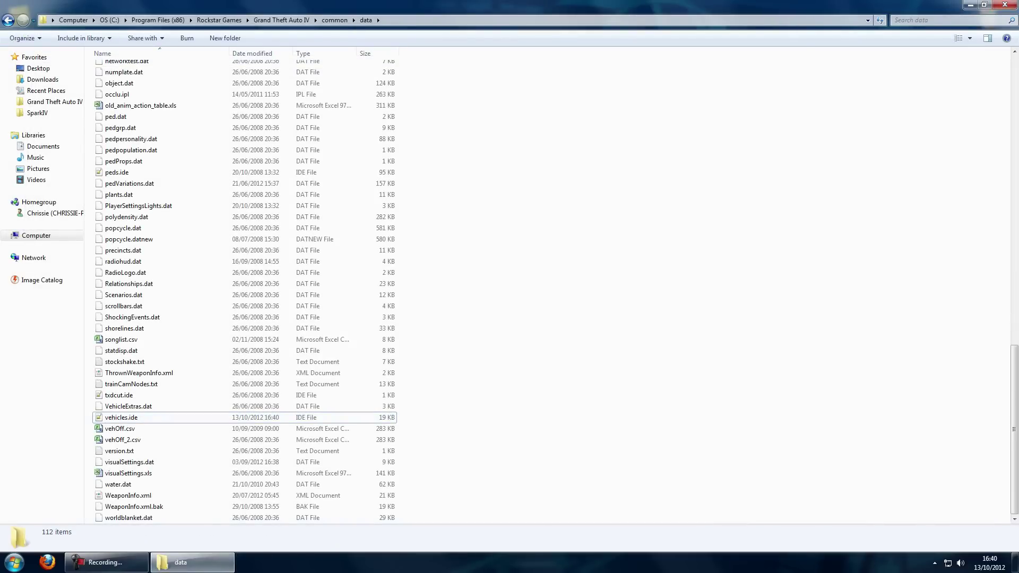
click(1005, 4)
key(super)
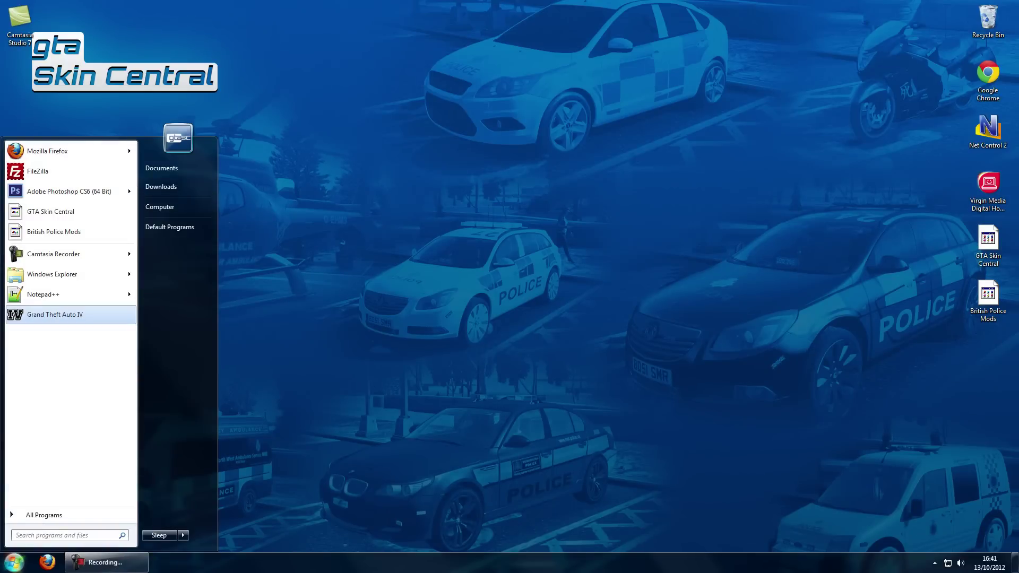
mouse_move(69, 274)
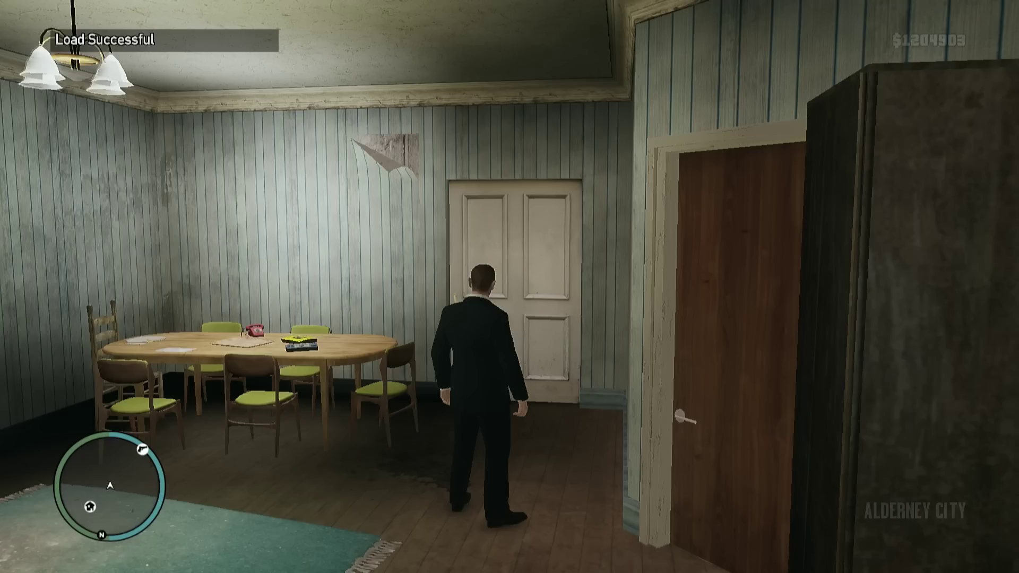
Walk through the door, down the corridor and stairs, and out onto the street
key(w)
key(w)
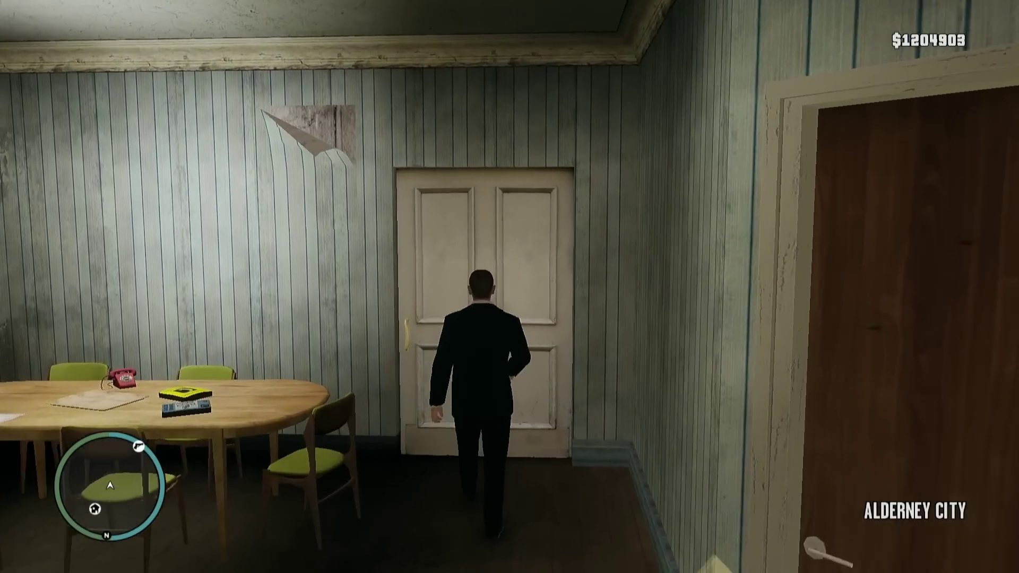
key(w)
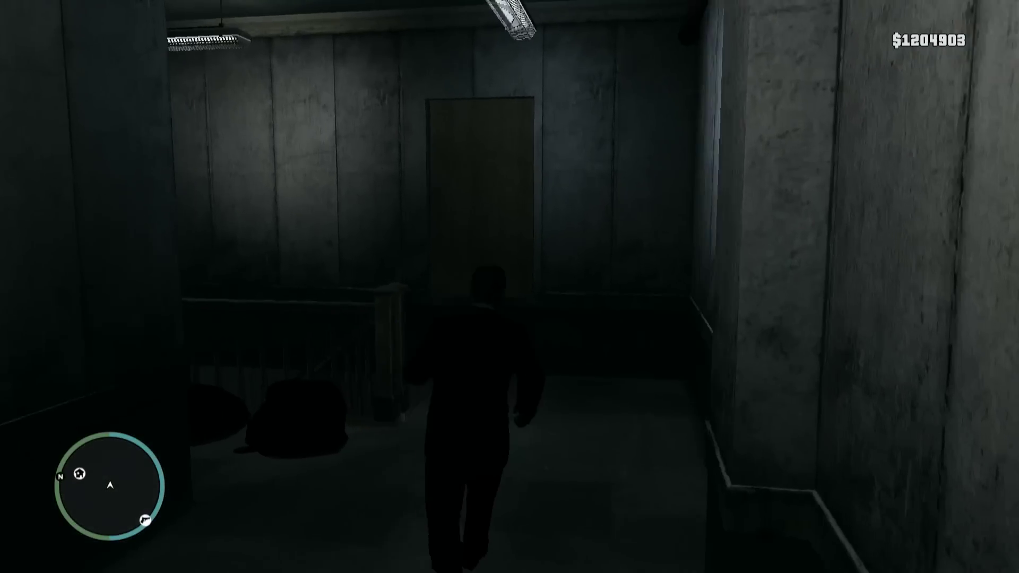
key(w)
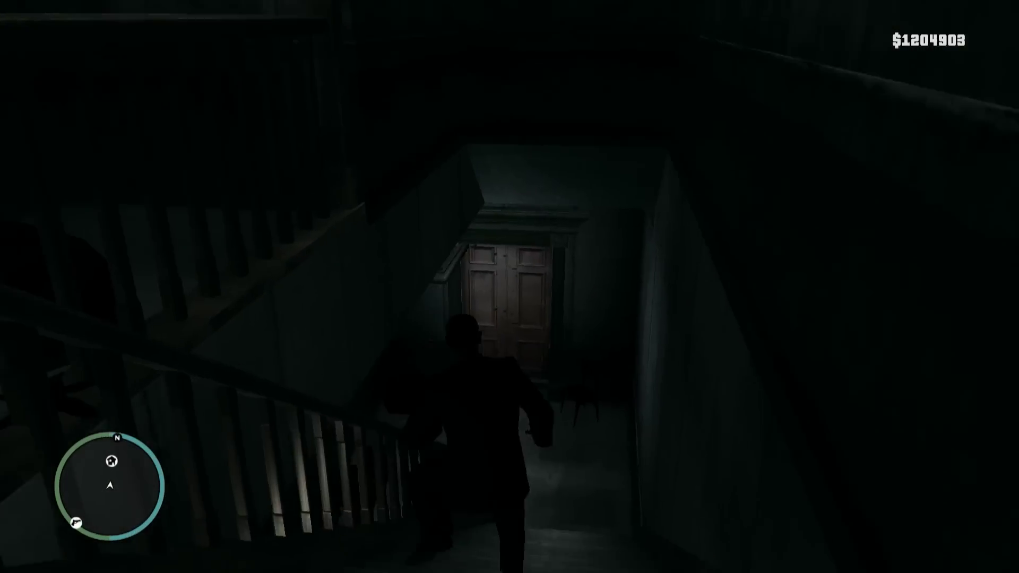
key(w)
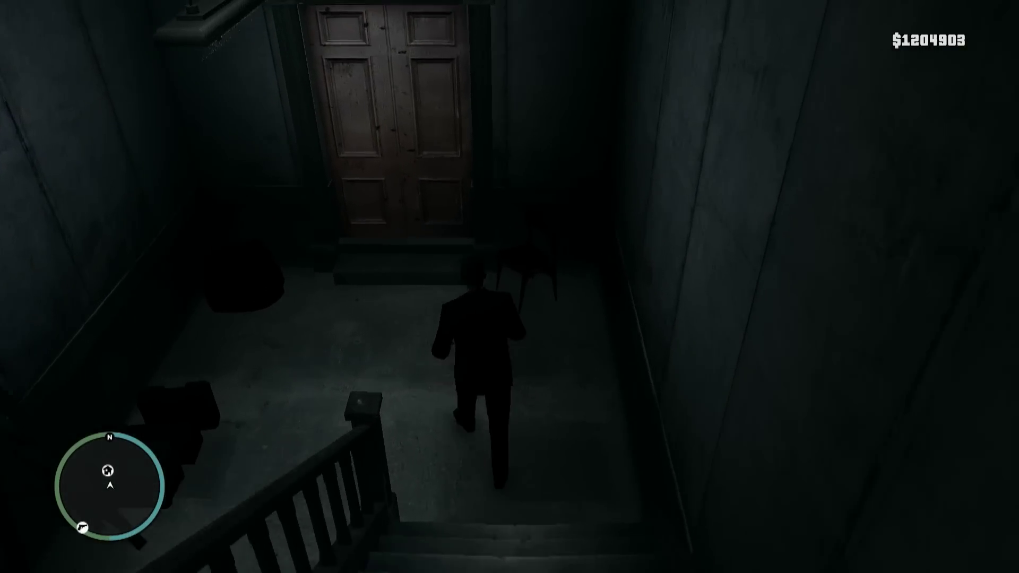
key(w)
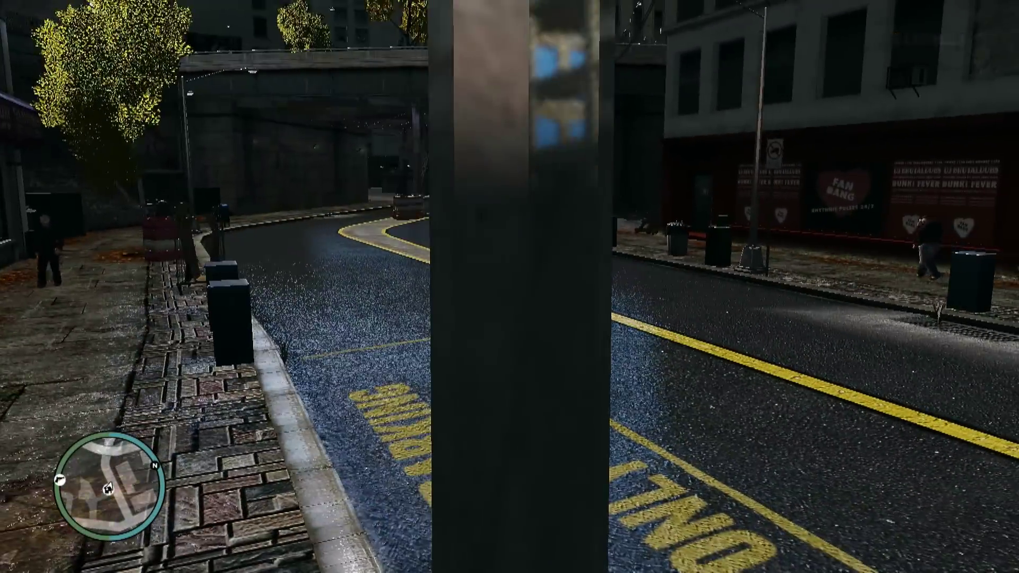
key(w)
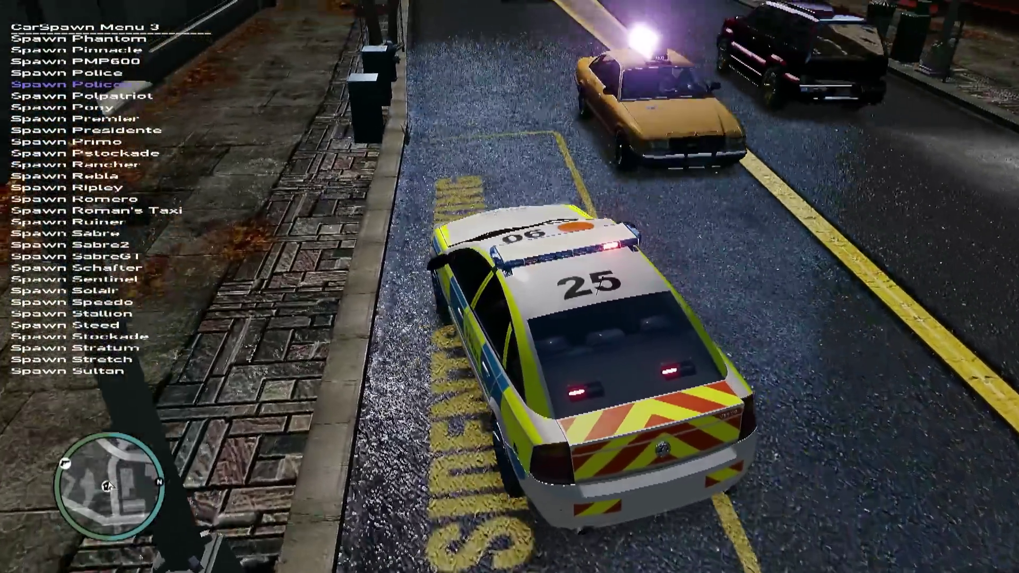
Back the Police2 cruiser into the bay and open the trainer's Set Car Livery option via Car Options Menu 2
key(s)
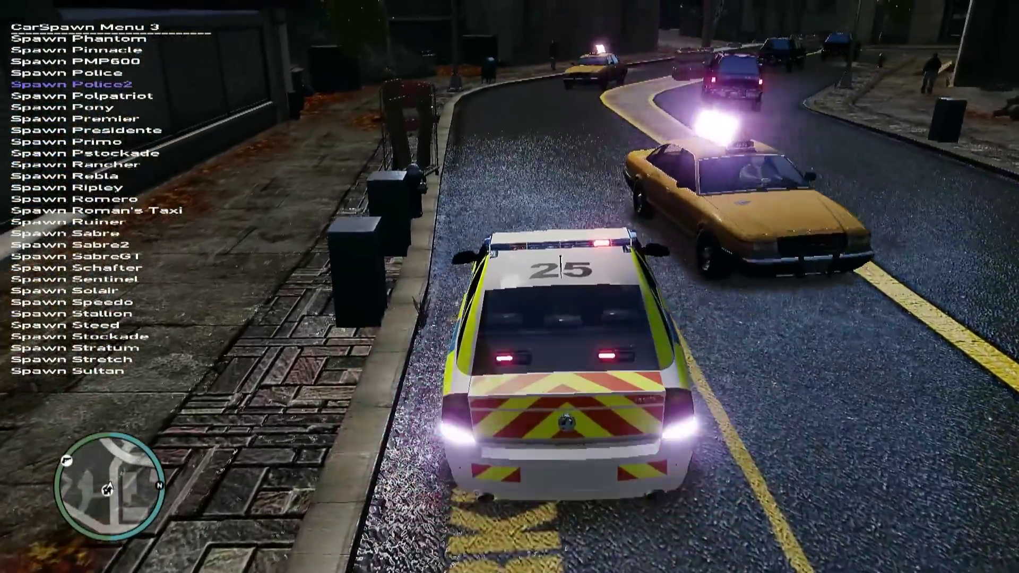
key(s)
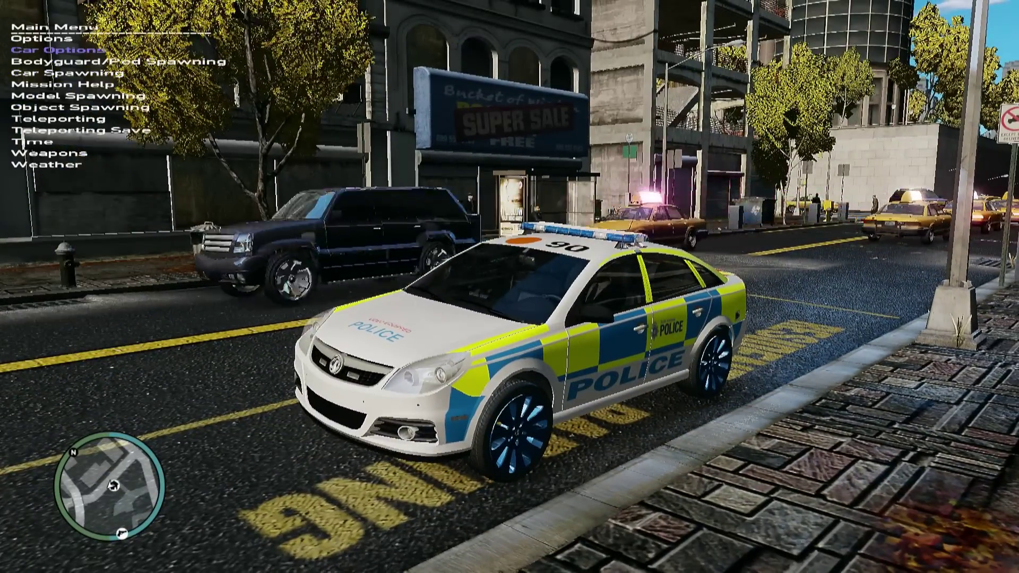
key(Return)
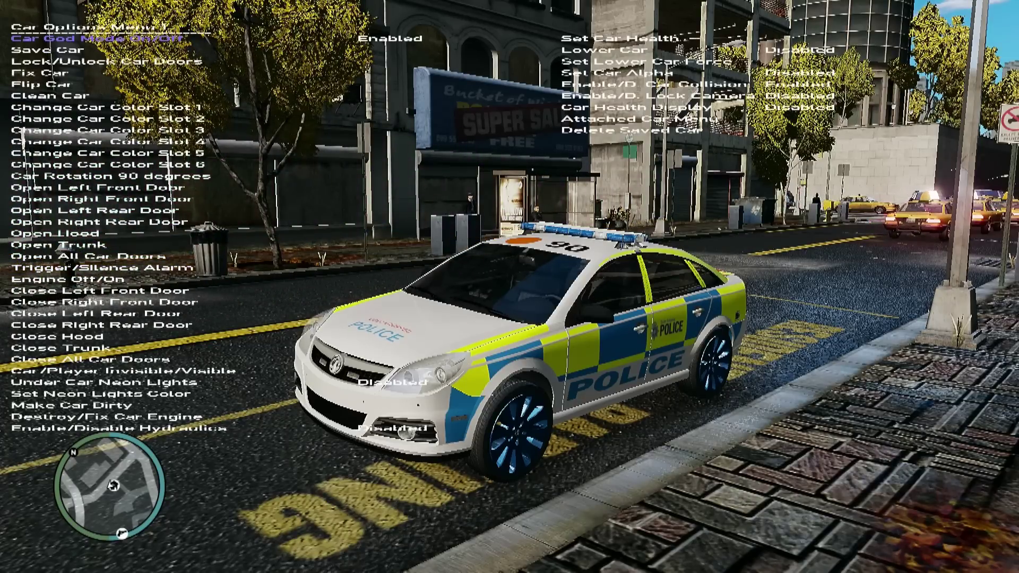
key(Right)
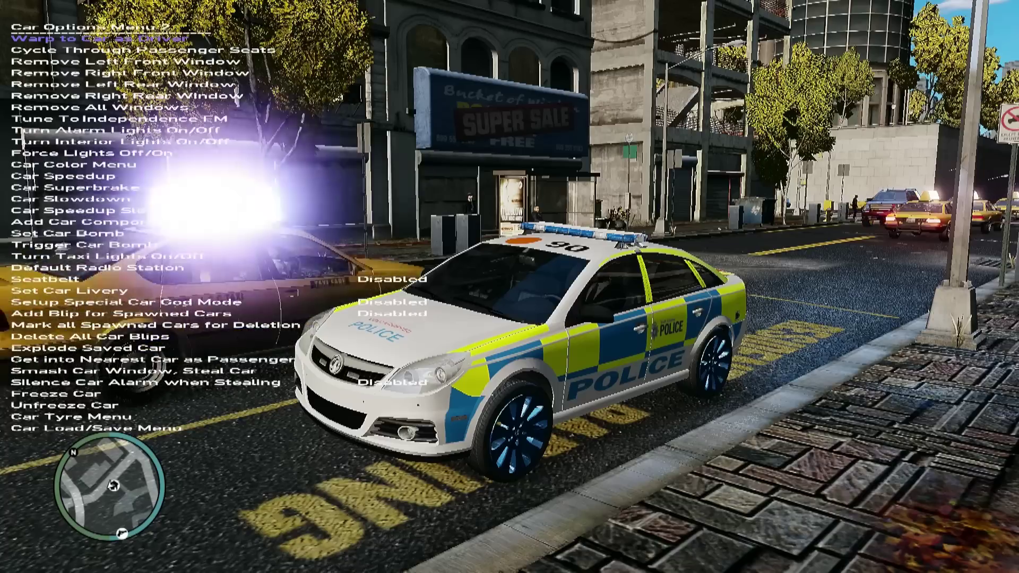
key(Down)
key(Down)
key(Down)
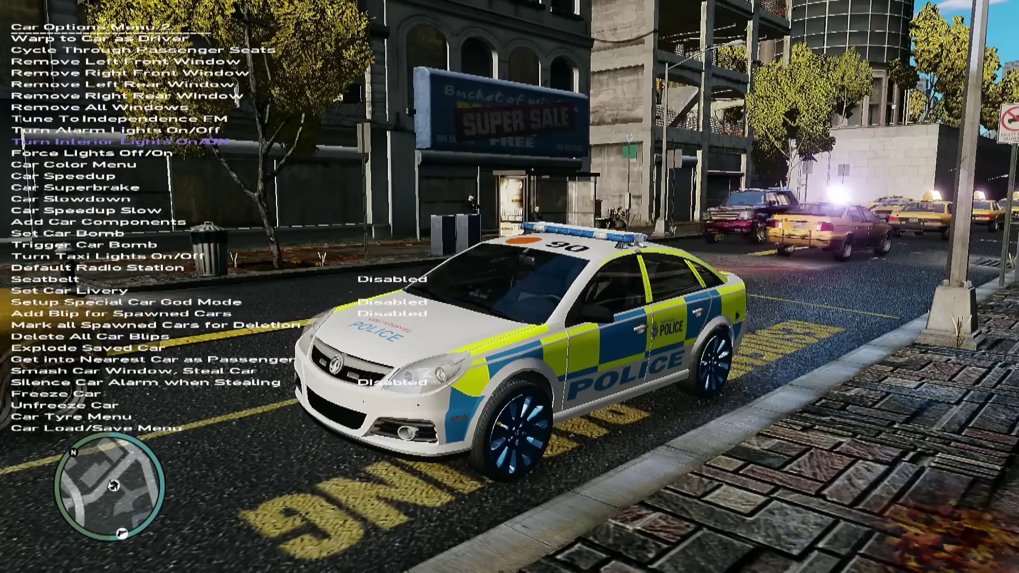
key(Down)
key(Down)
key(Down)
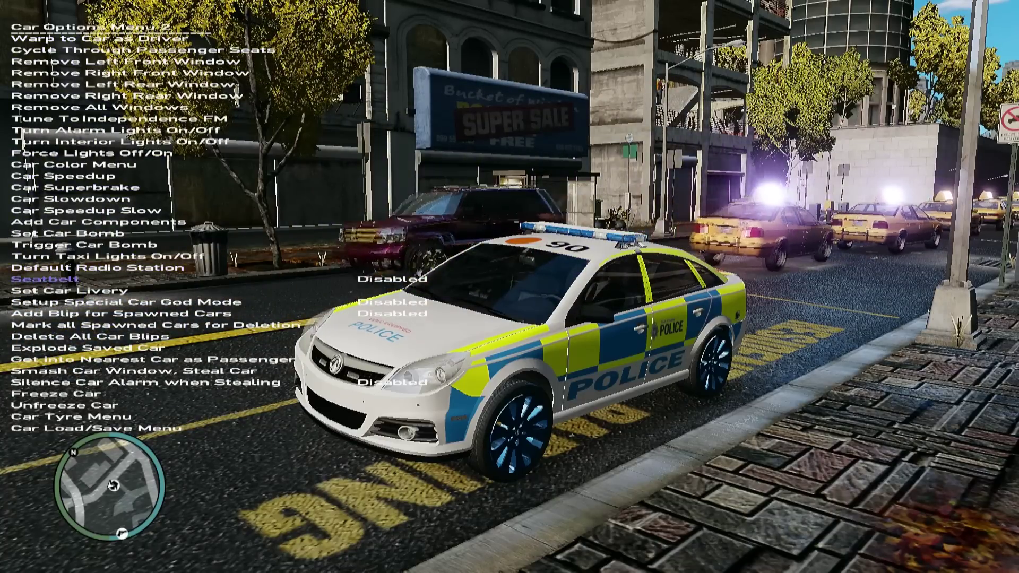
key(Return)
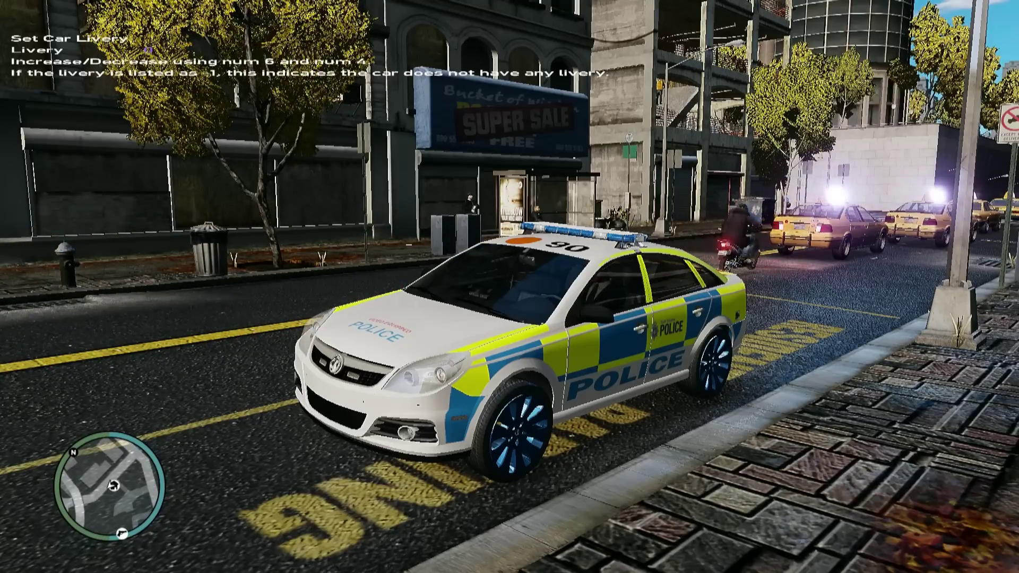
Step the Police2 through red Met, silver Met, Battenburg 114 and Battenburg 30 liveries
key(KP_6)
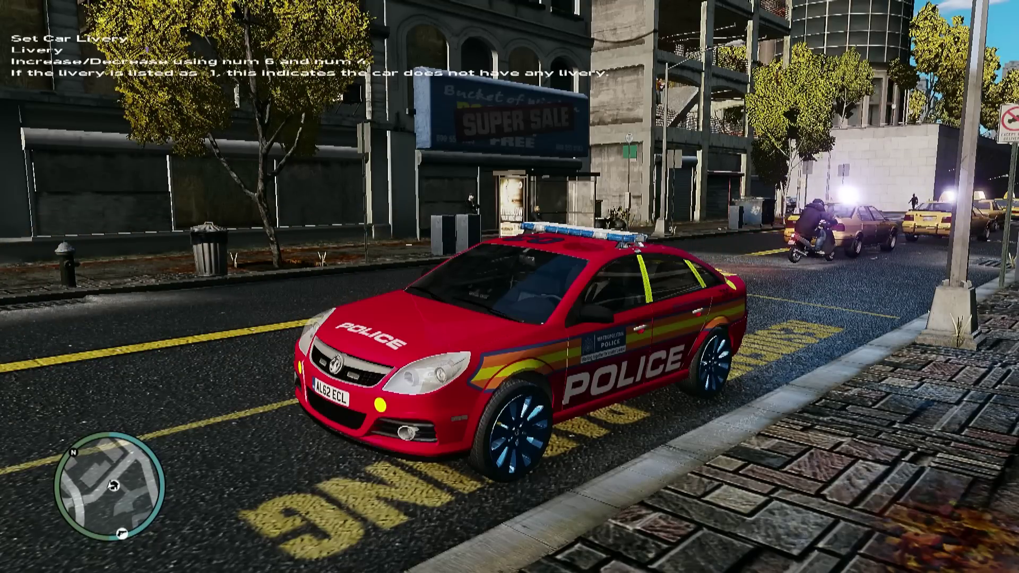
key(KP_6)
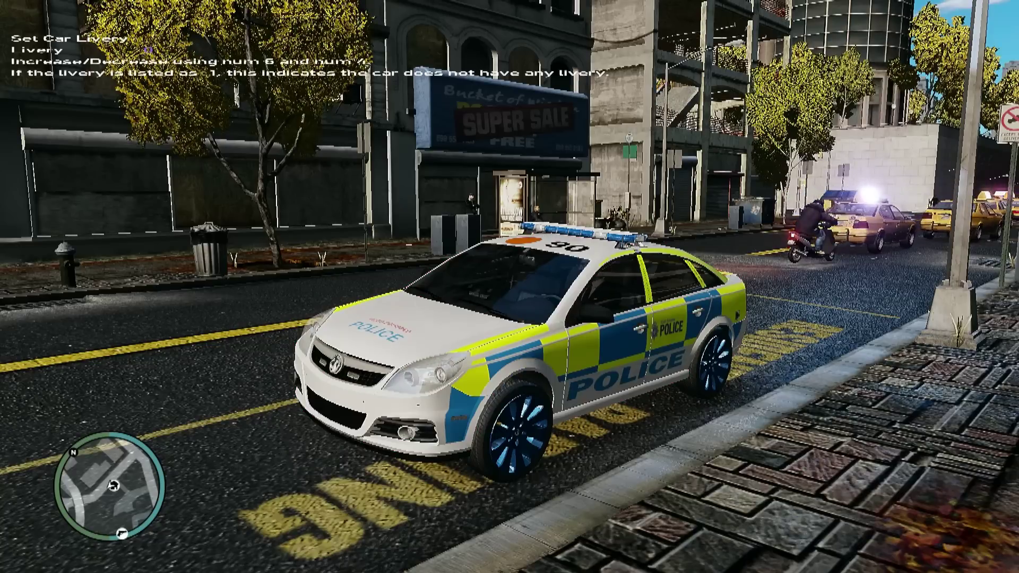
key(KP_6)
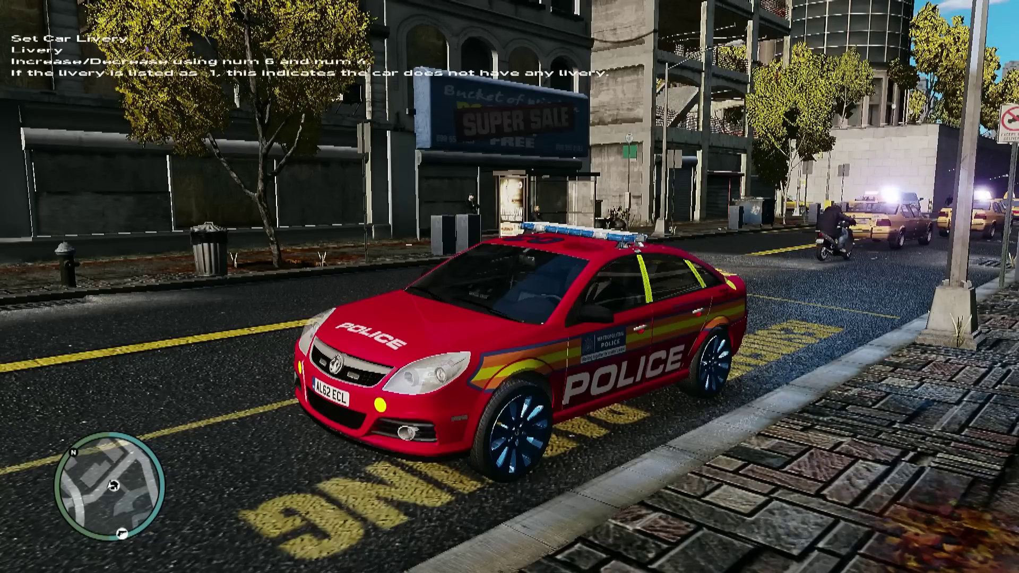
key(KP_6)
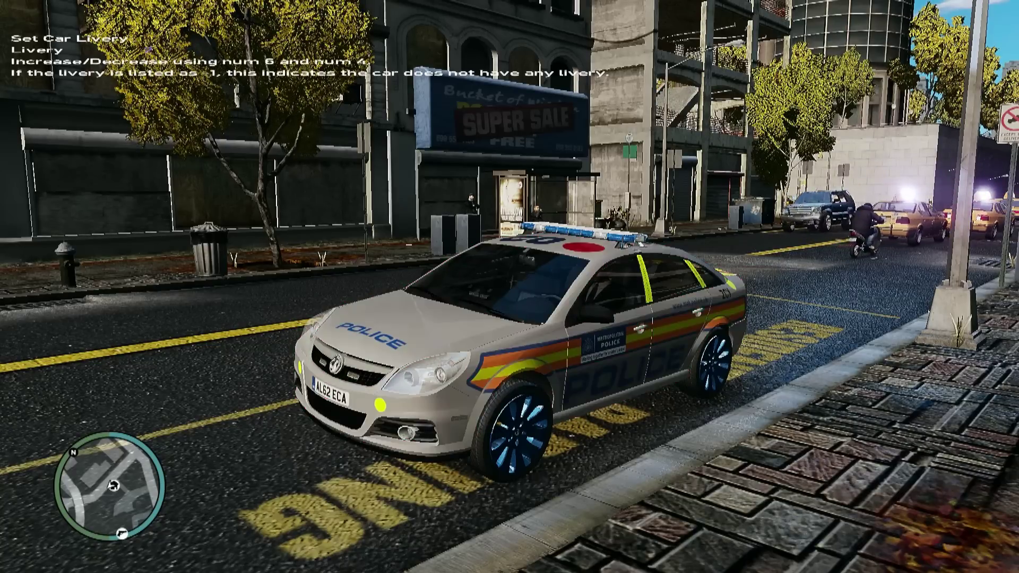
key(KP_6)
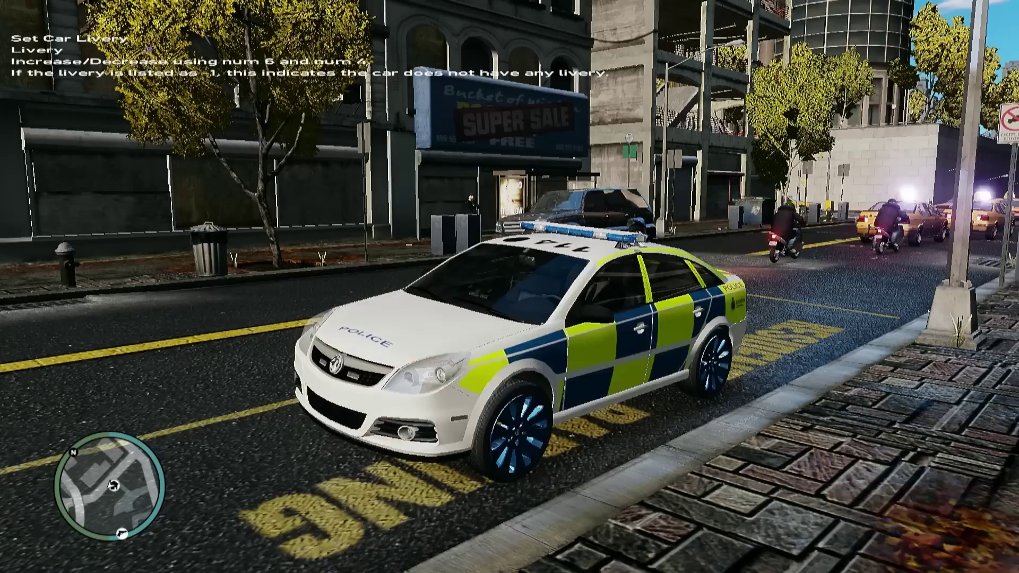
key(KP_6)
key(KP_6)
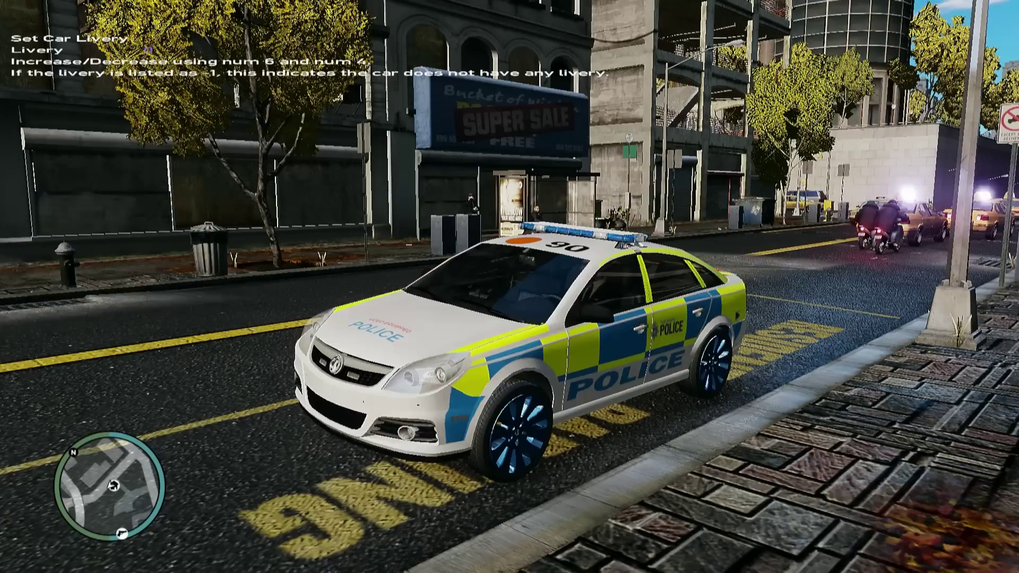
key(KP_6)
key(KP_4)
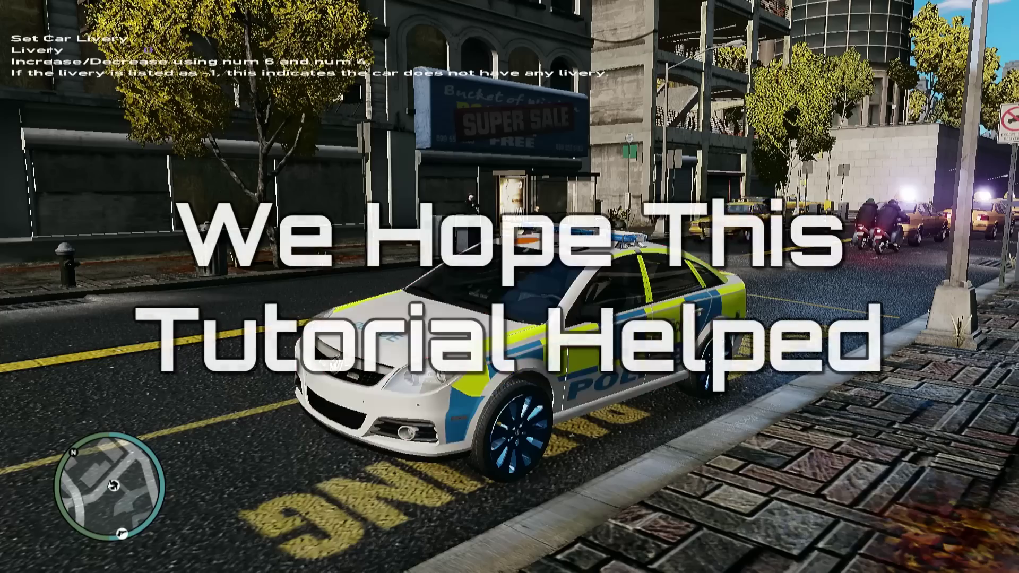